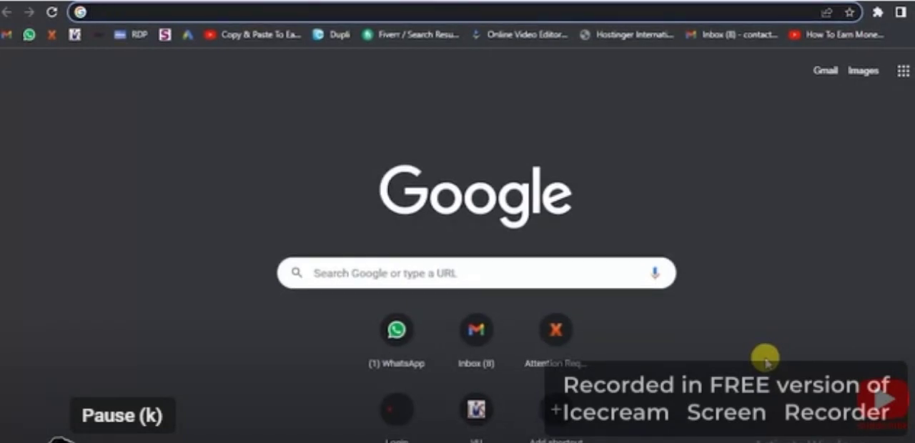
- Search Google for "kuru" and pick one of the suggested Kurulus Osman queries
text(kuru)
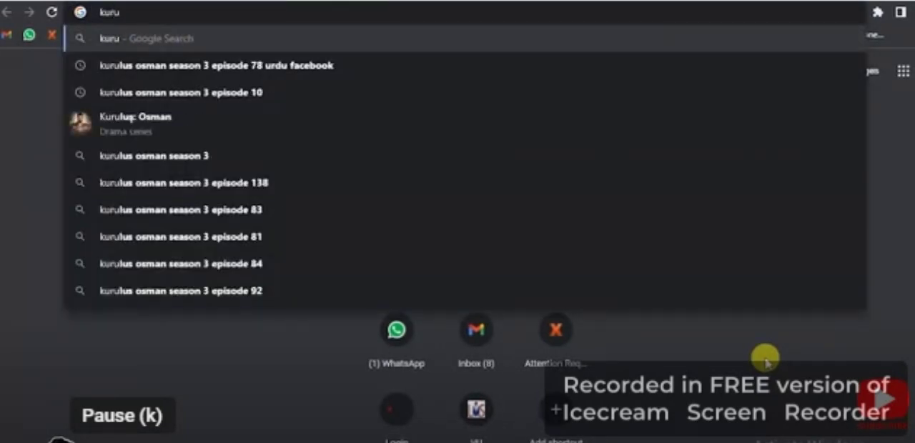
click(329, 102)
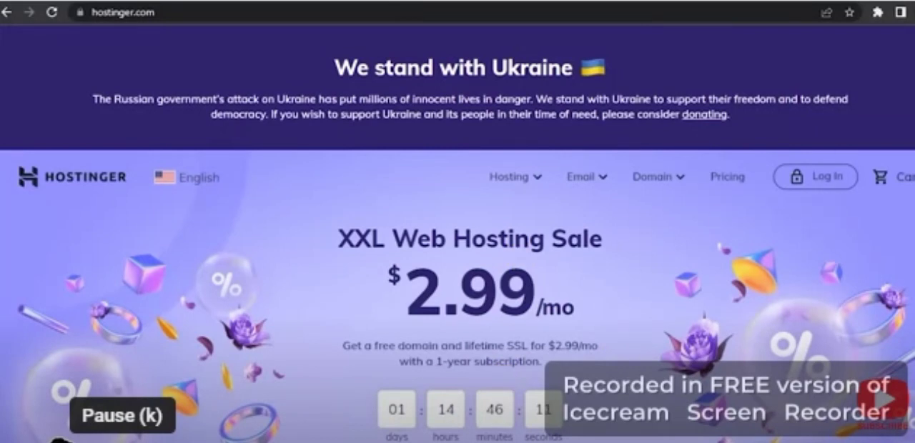
- Review the $2.99/mo Web Hosting plan on the Hostinger home page and select it to reach checkout
scroll(458, 247, down, 2)
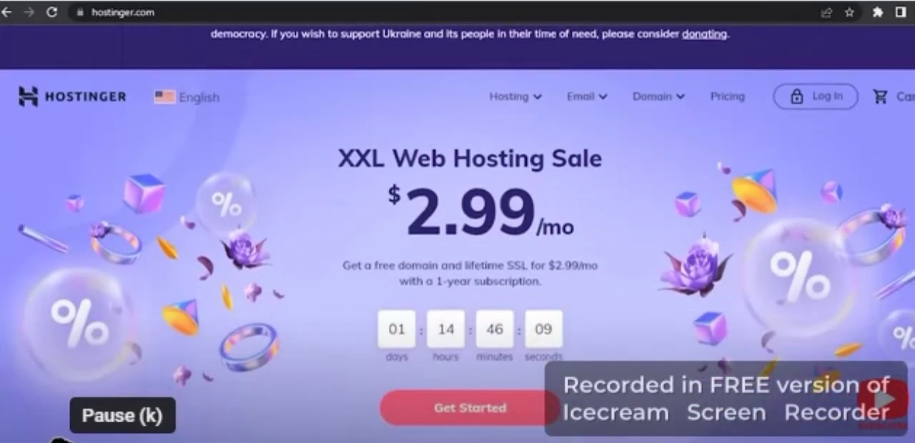
scroll(457, 247, down, 4)
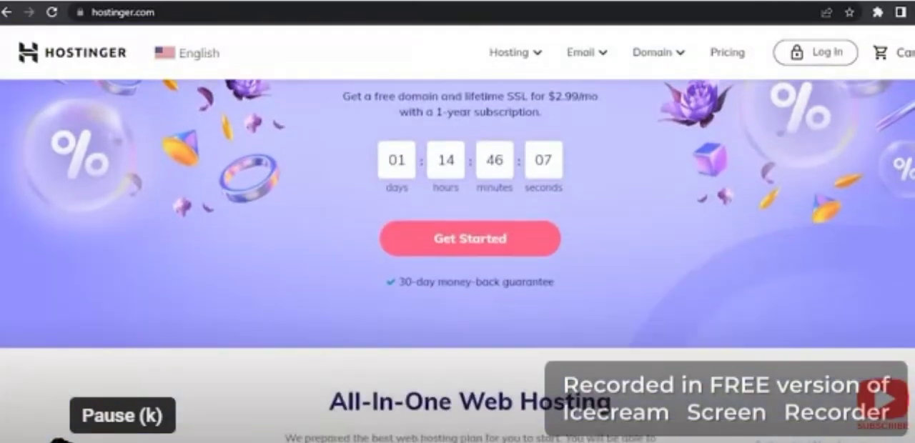
scroll(457, 261, down, 1)
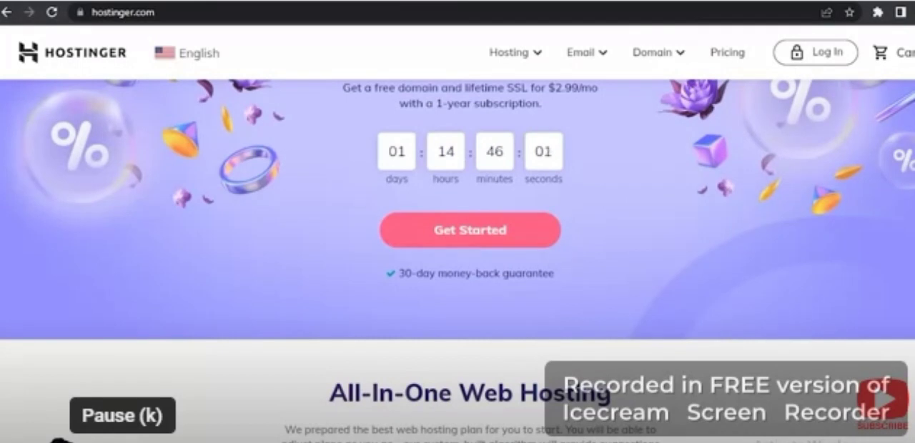
scroll(458, 261, down, 4)
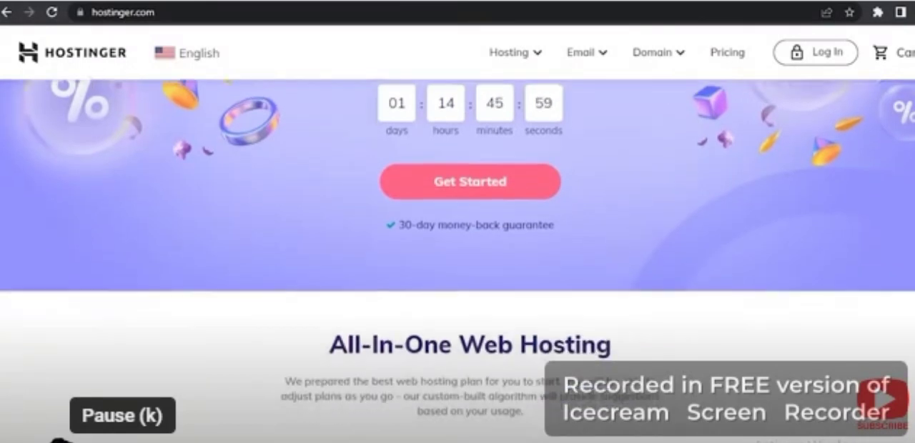
scroll(374, 179, down, 2)
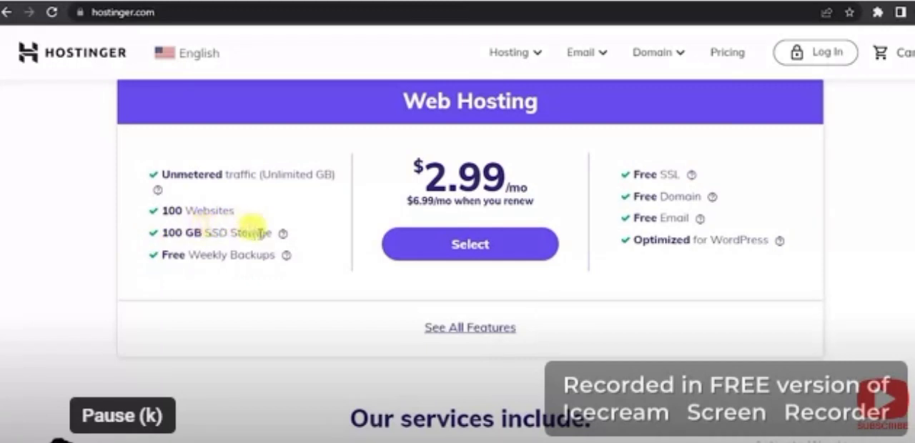
scroll(429, 336, up, 1)
click(439, 341)
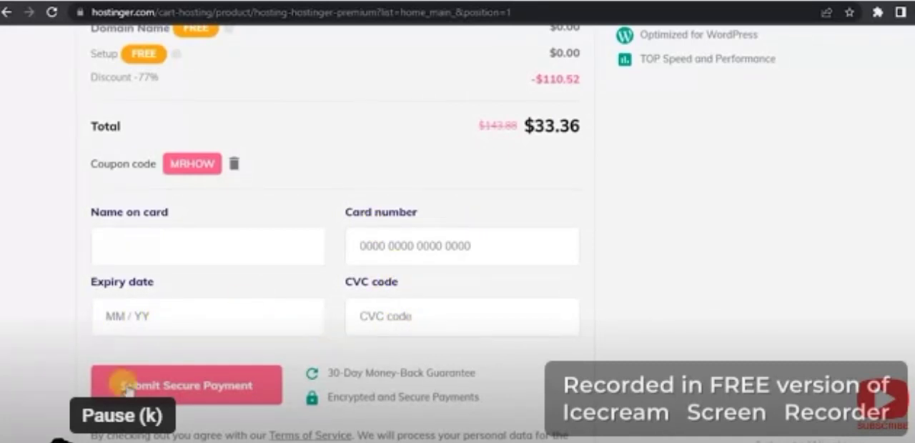
scroll(857, 178, up, 10)
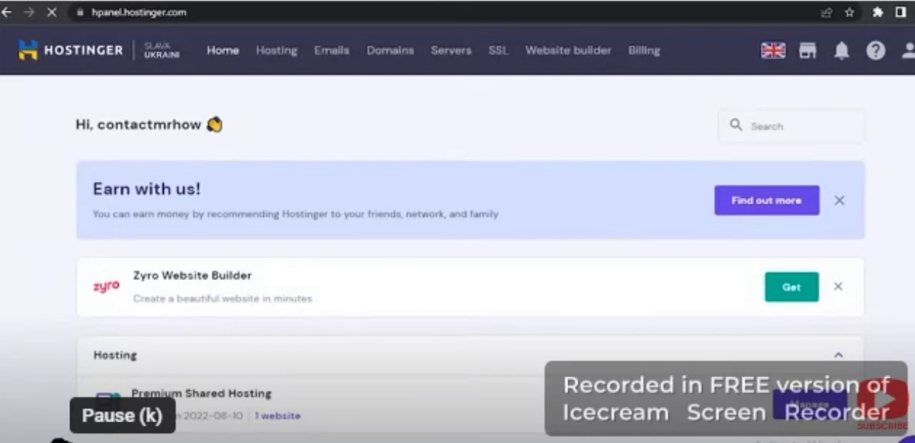
scroll(471, 258, down, 2)
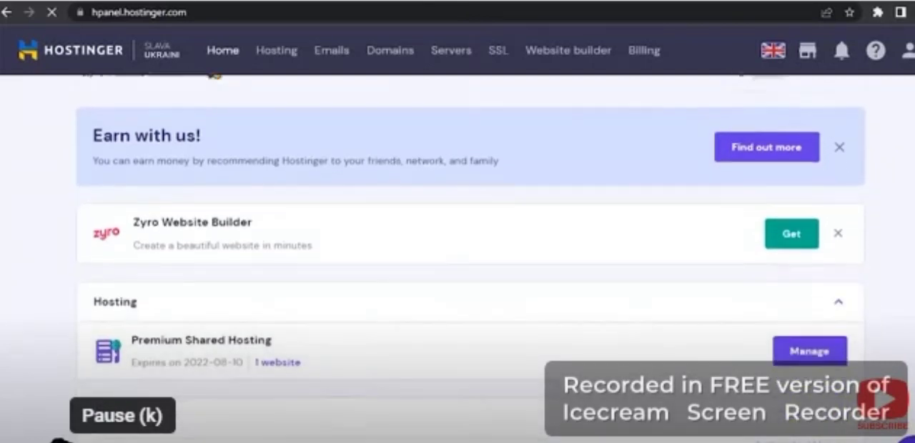
scroll(470, 257, down, 2)
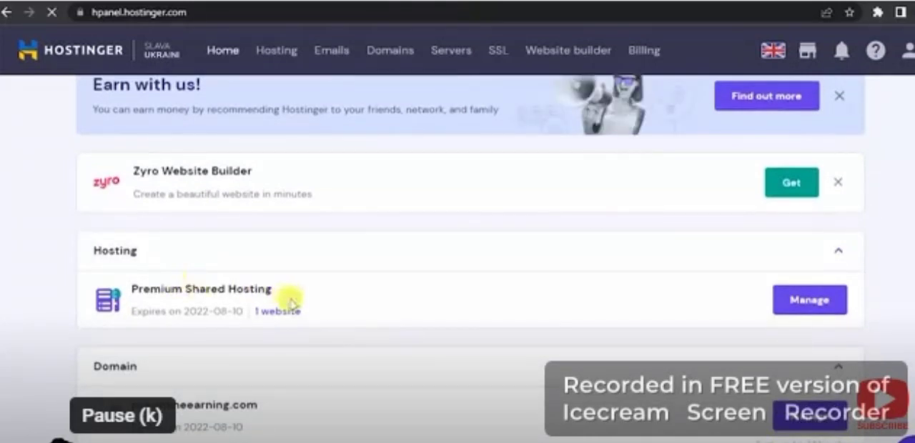
key(Right)
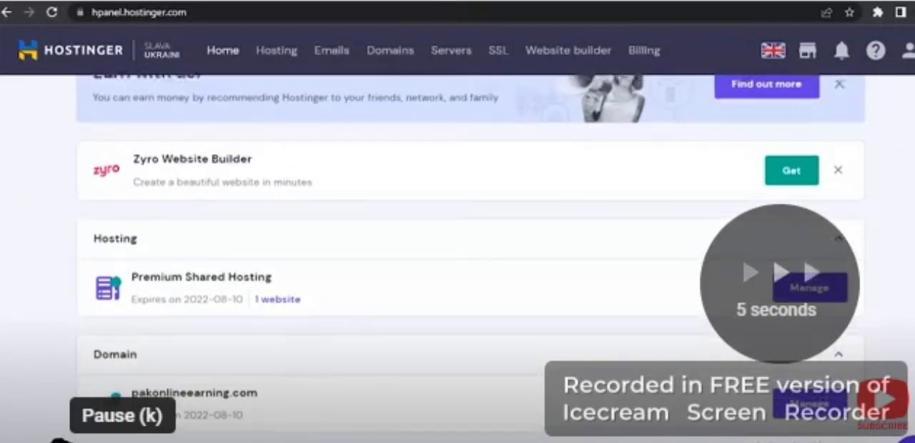
key(Right)
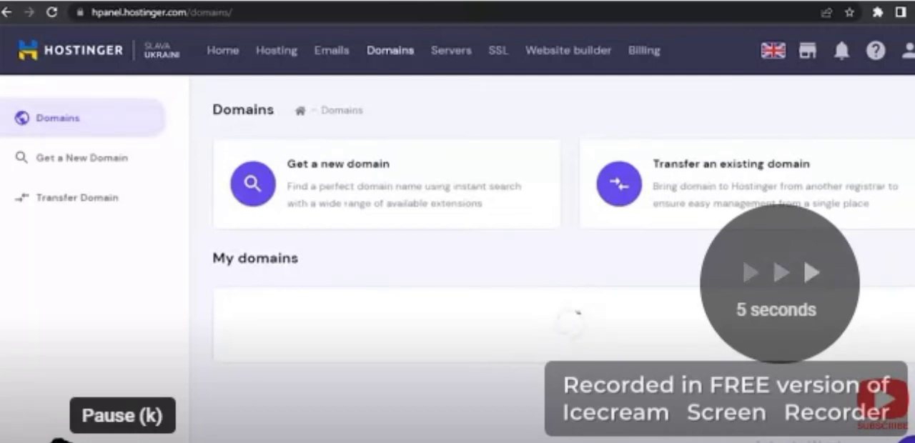
key(Right)
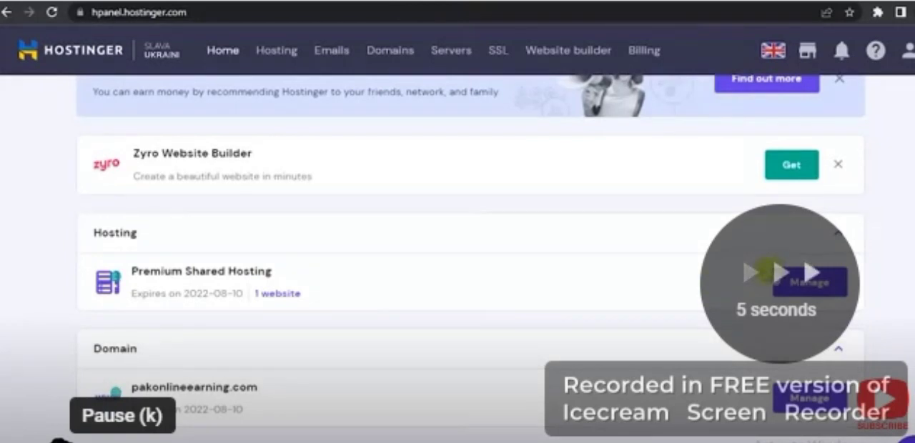
key(Right)
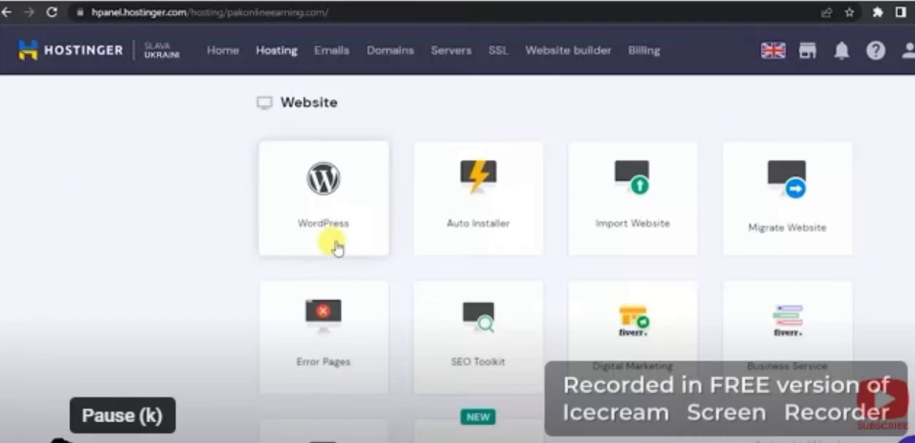
key(Left)
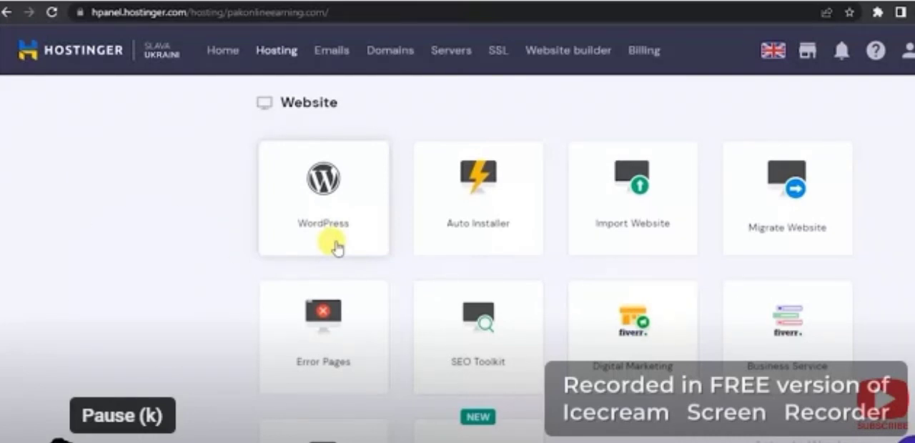
key(Left)
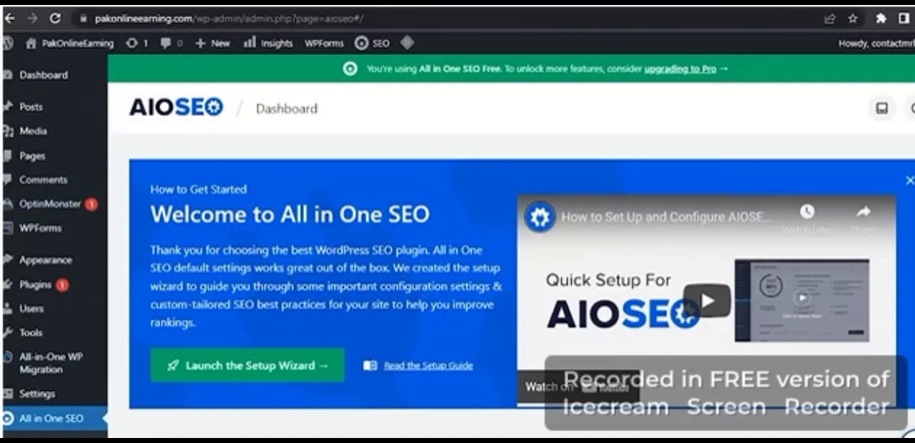
- Open the list of installed WordPress plugins and look through its entries
click(36, 285)
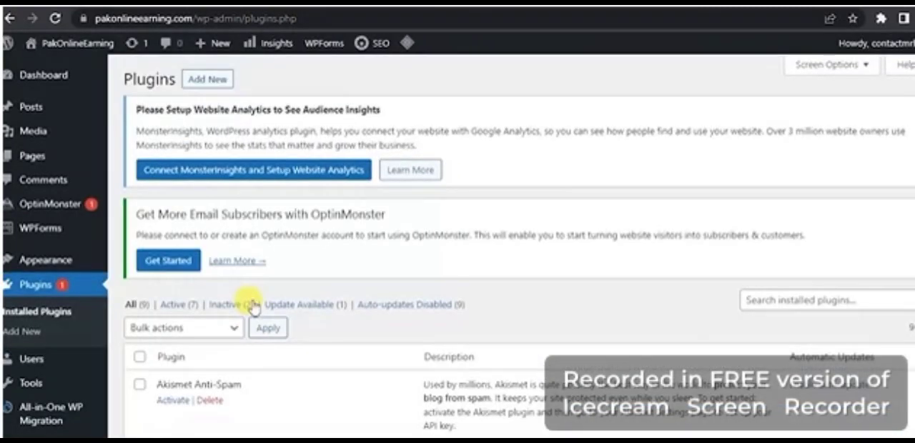
scroll(519, 244, down, 7)
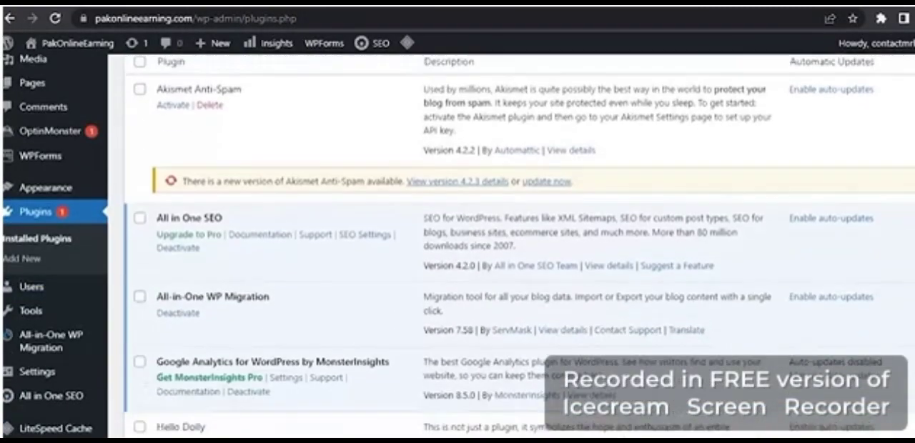
scroll(519, 245, up, 4)
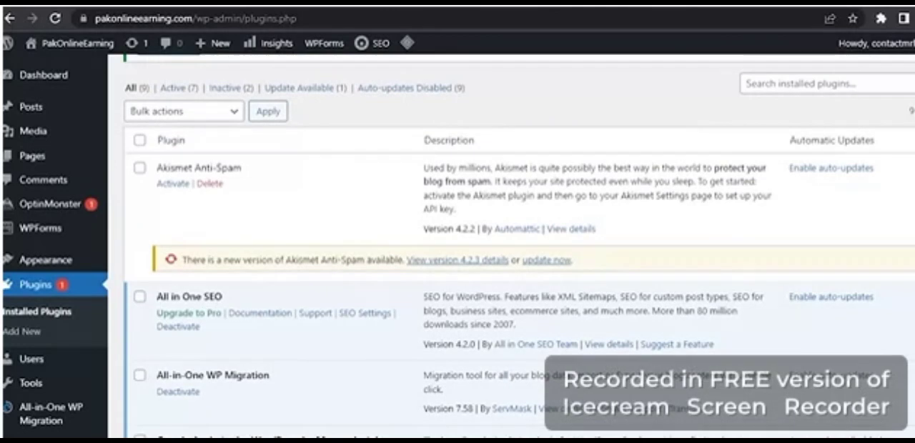
scroll(519, 244, up, 1)
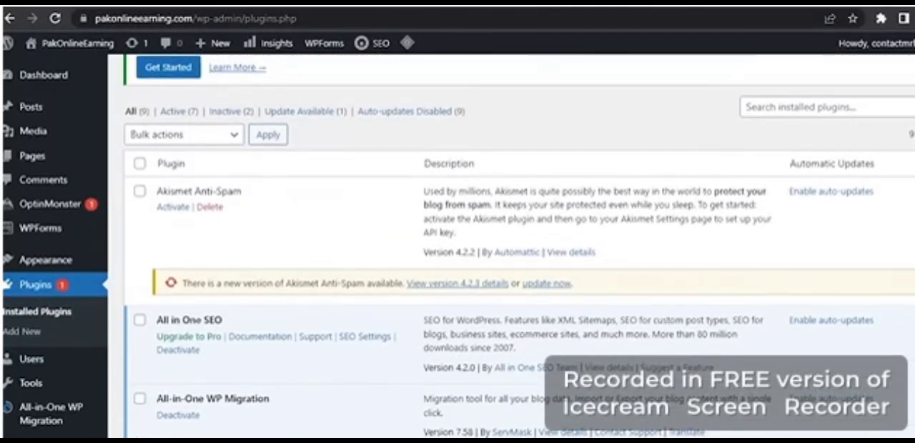
scroll(519, 244, down, 1)
scroll(519, 245, up, 2)
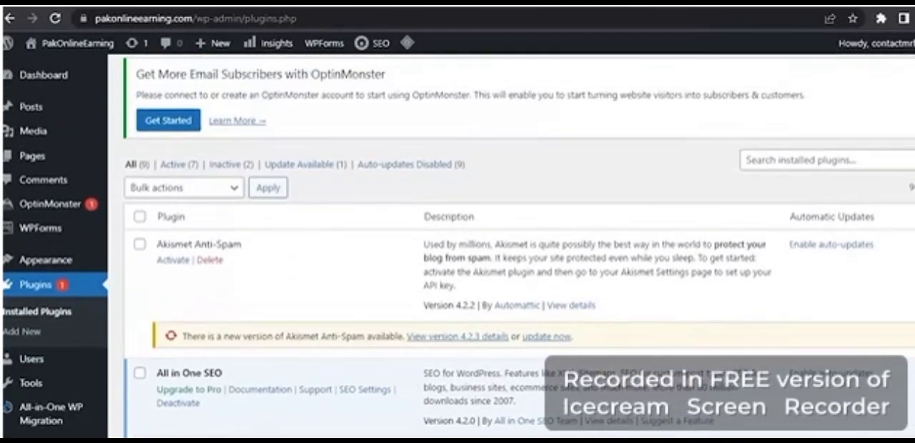
- Go to the WordPress themes and open the active Twenty Twenty-Two theme in the site editor
mouse_move(24, 361)
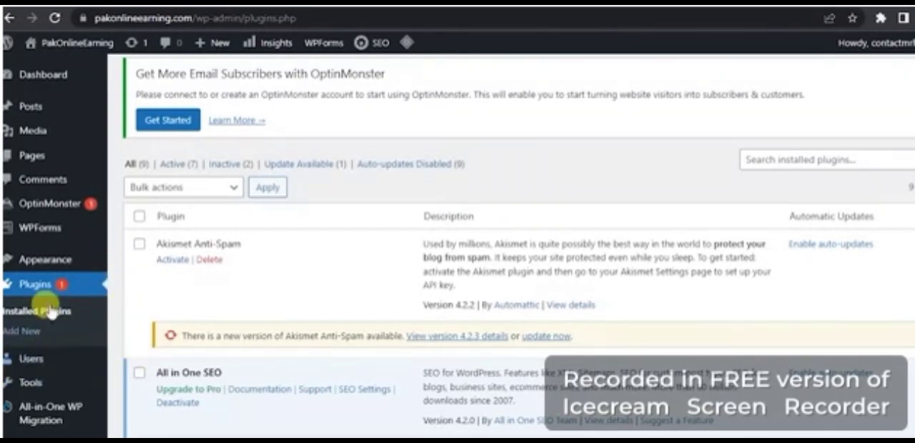
click(44, 257)
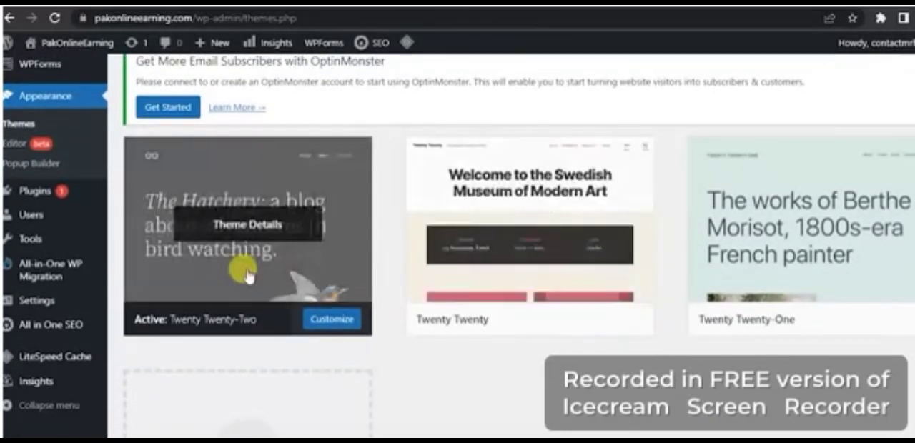
click(290, 265)
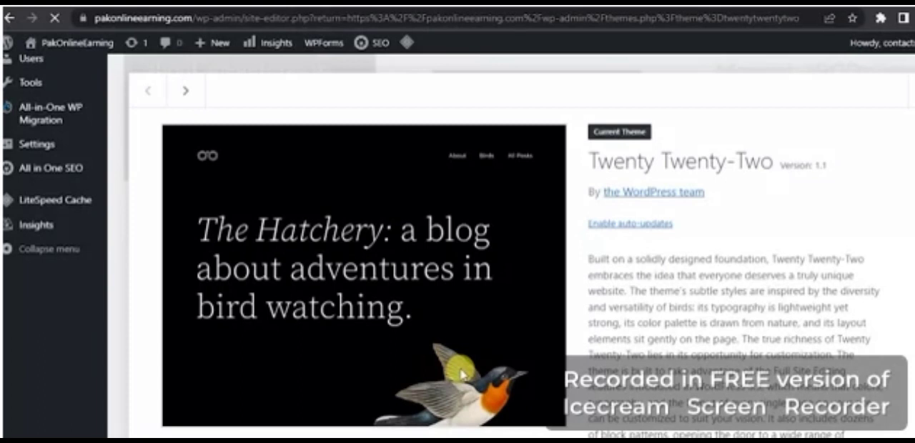
scroll(461, 376, down, 5)
scroll(461, 254, down, 4)
scroll(461, 254, up, 9)
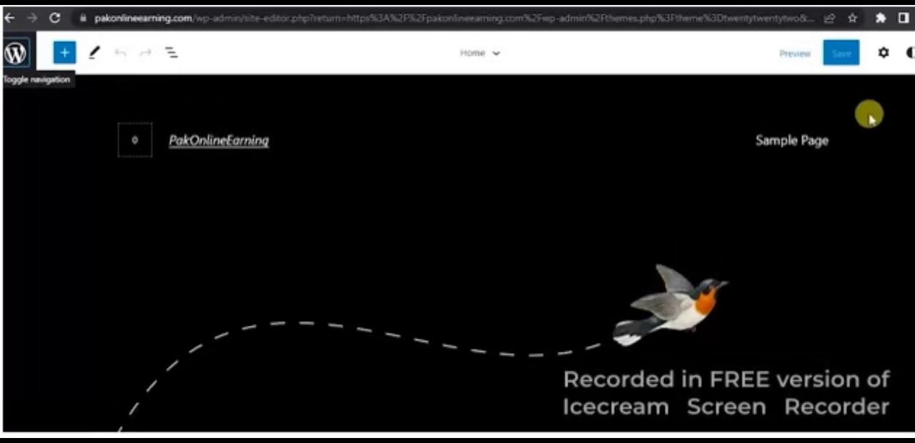
- Select the PakOnlineEarning site title and the surrounding header blocks on the Home template
click(246, 147)
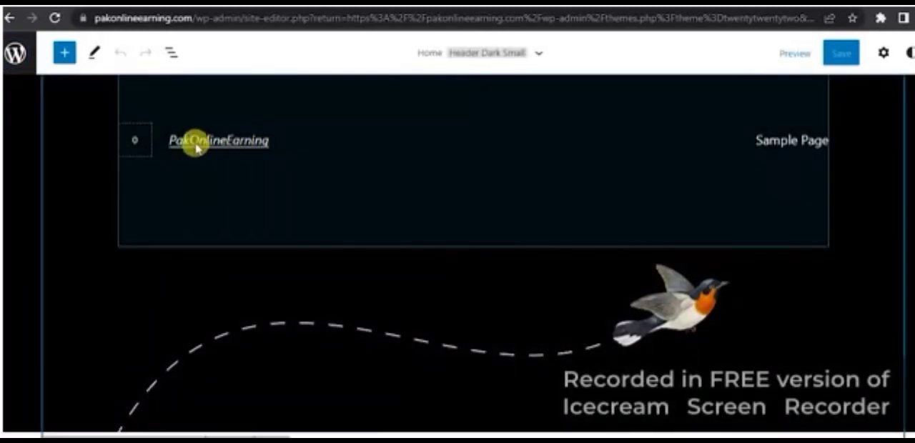
click(261, 145)
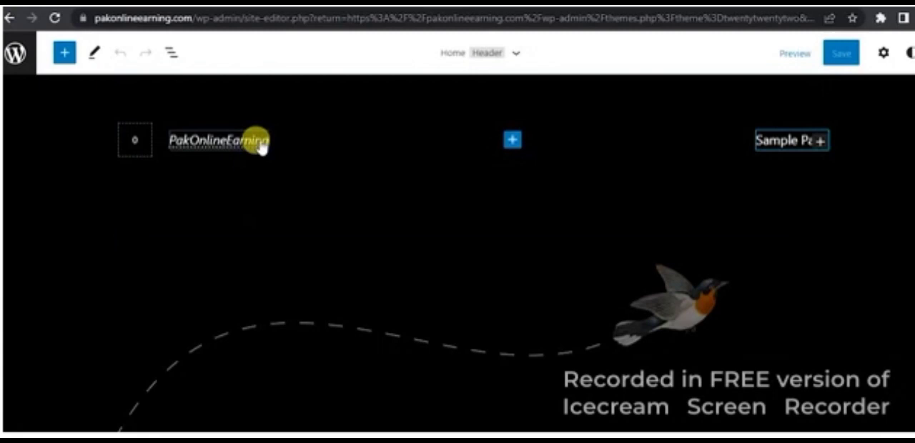
click(259, 145)
click(529, 197)
scroll(529, 196, down, 1)
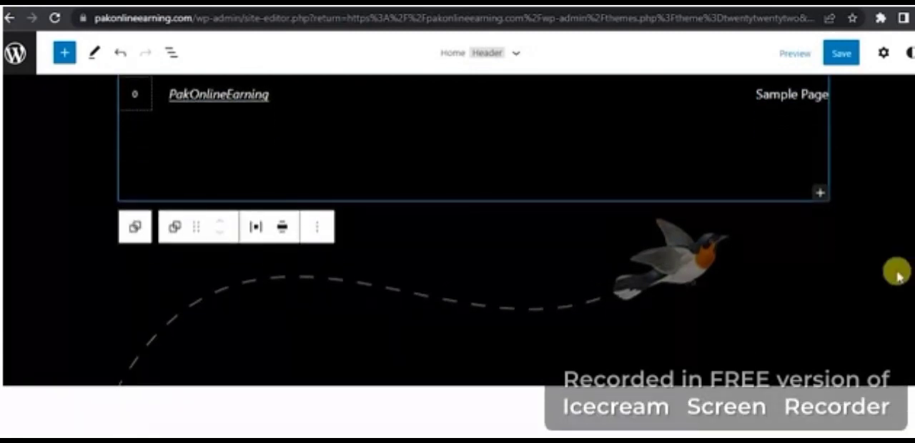
click(897, 274)
scroll(899, 276, down, 1)
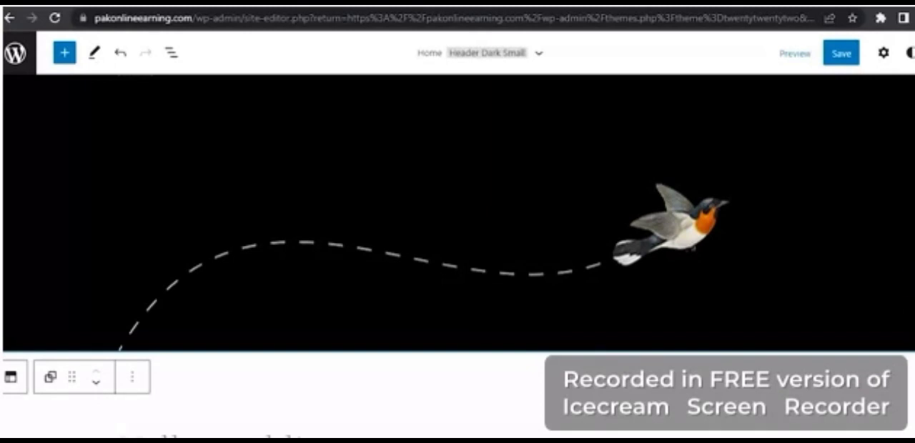
- Replace the "Hello world!" post title below the header with "Welcome To The World Of Earning"
scroll(458, 250, down, 3)
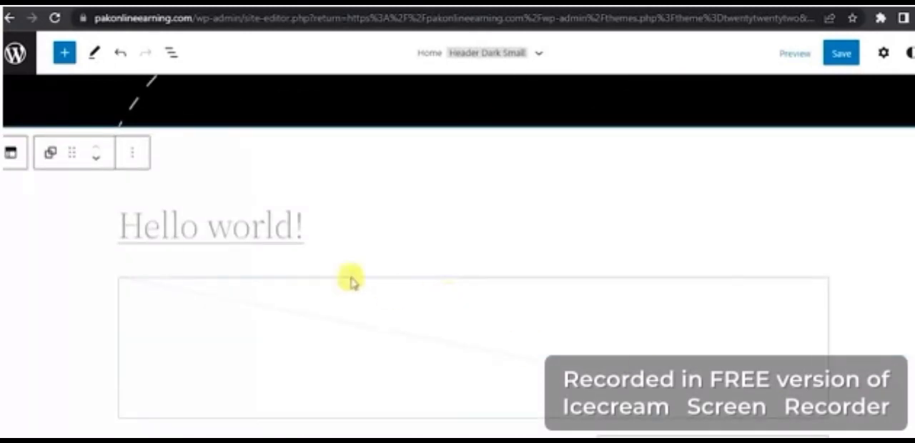
click(323, 234)
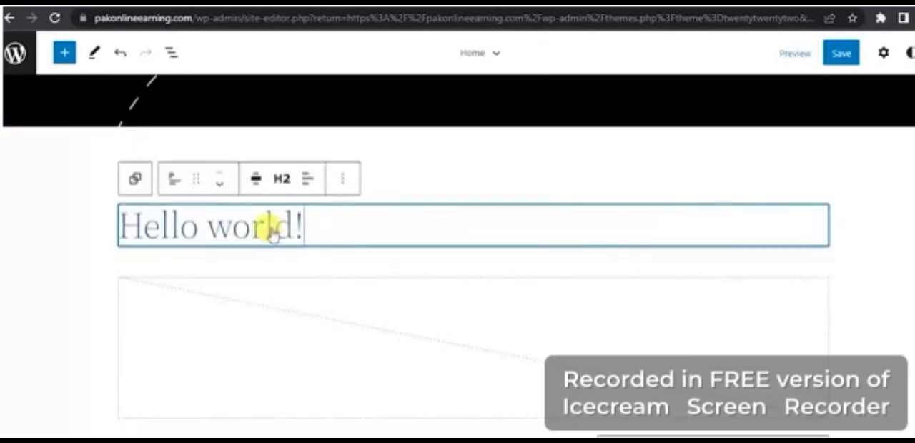
scroll(306, 231, up, 3)
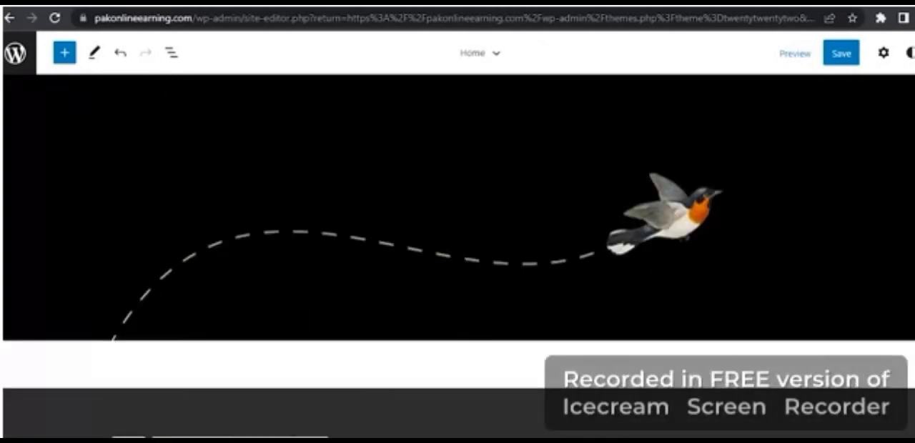
scroll(458, 250, down, 5)
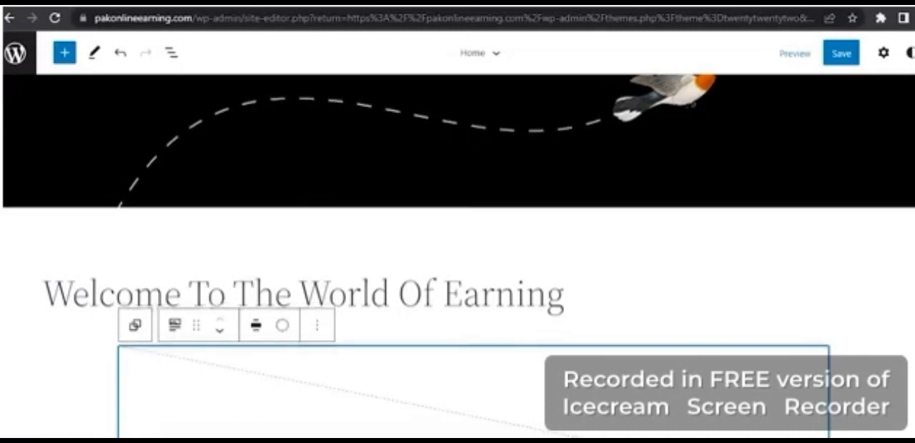
scroll(896, 171, down, 2)
scroll(896, 172, up, 6)
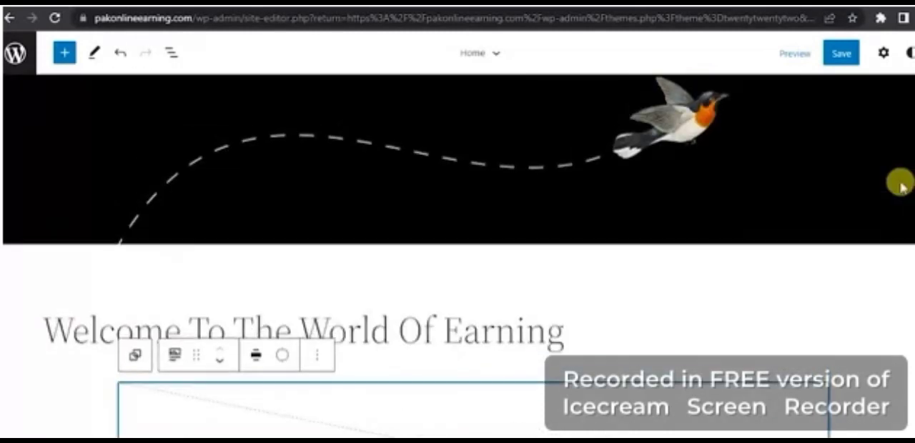
- Save the edited Home template and return to the WordPress themes page
scroll(896, 163, up, 3)
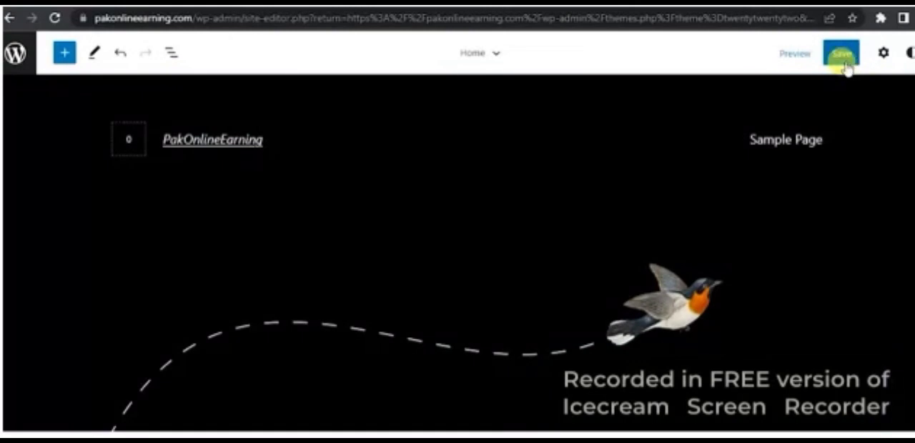
click(844, 57)
click(875, 57)
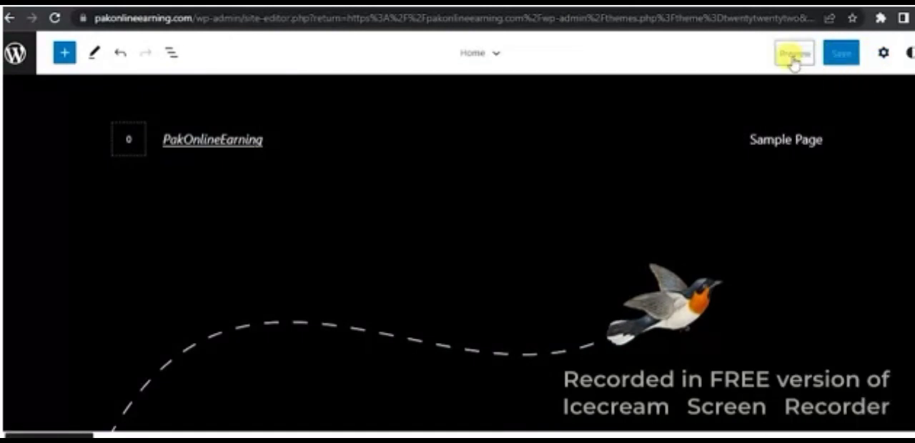
click(792, 61)
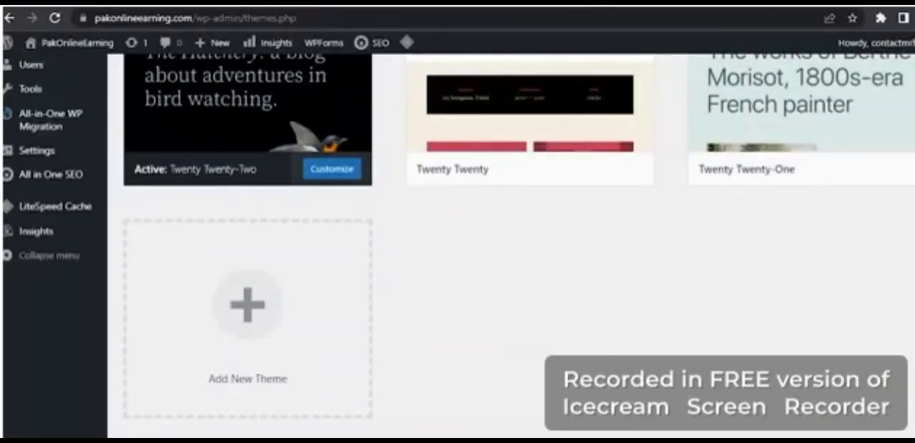
scroll(714, 143, up, 2)
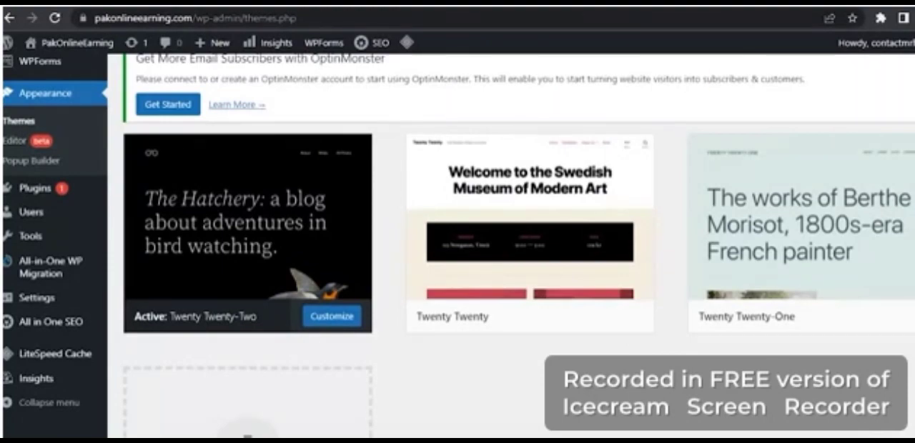
- Open pakonlineearning.com in a new browser tab and examine the live home page from header to footer
key(ctrl+t)
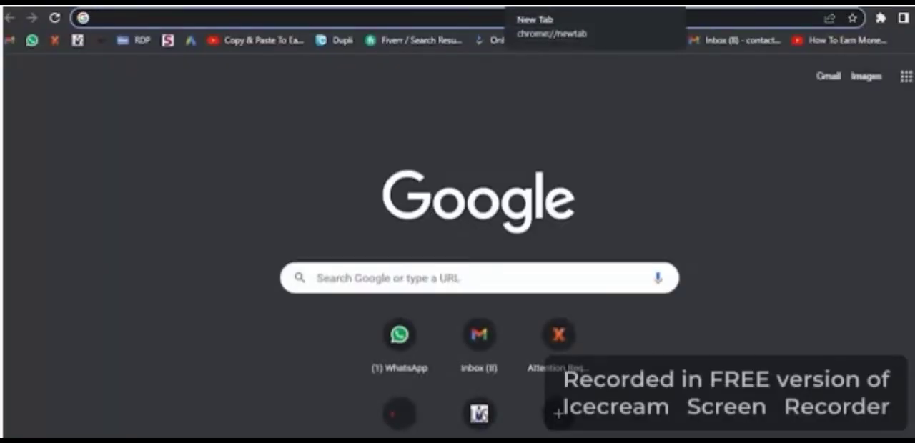
text(paki)
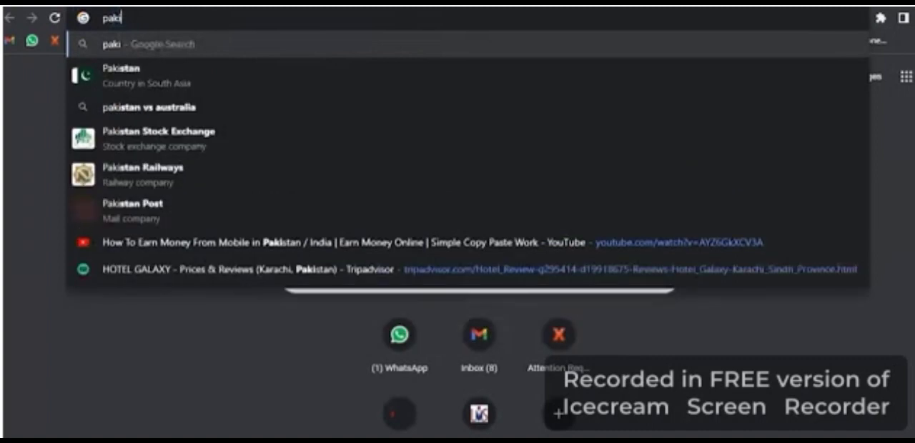
key(BackSpace)
text(on)
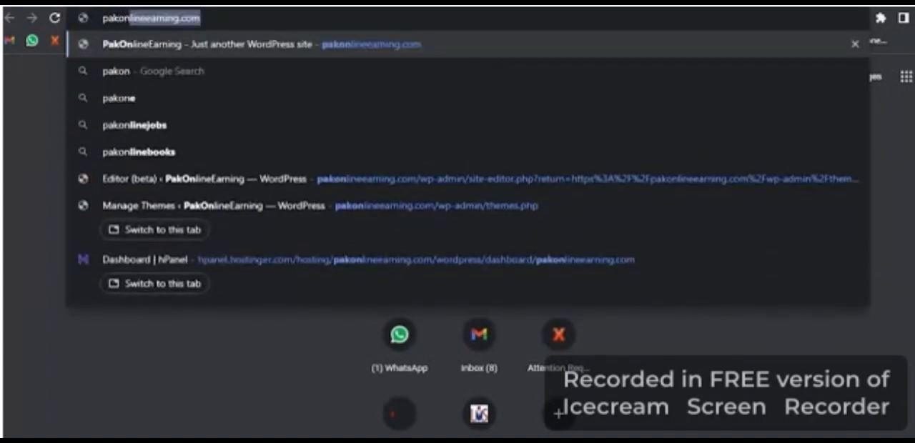
key(Return)
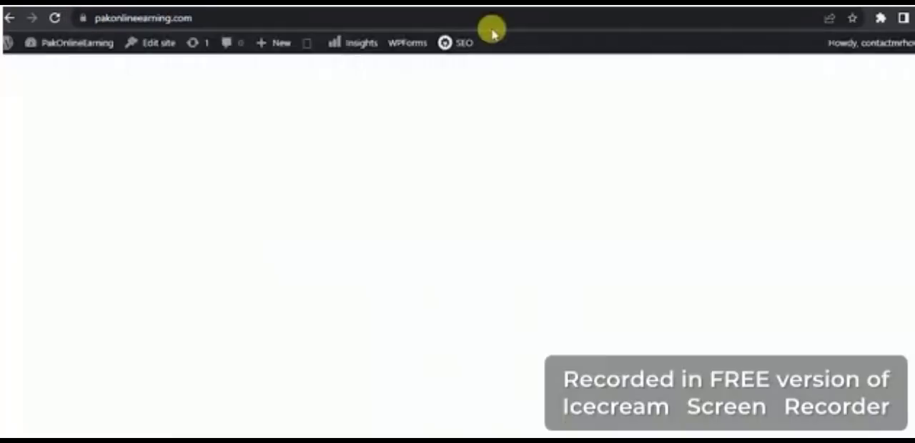
scroll(457, 243, down, 3)
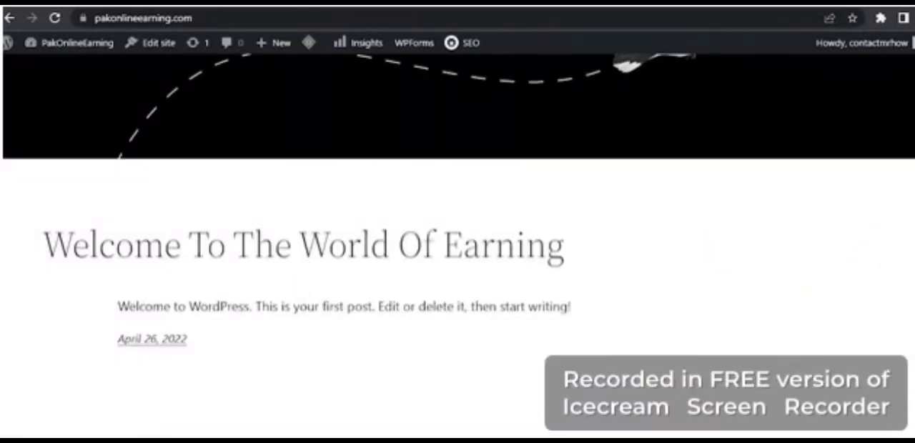
scroll(898, 122, up, 3)
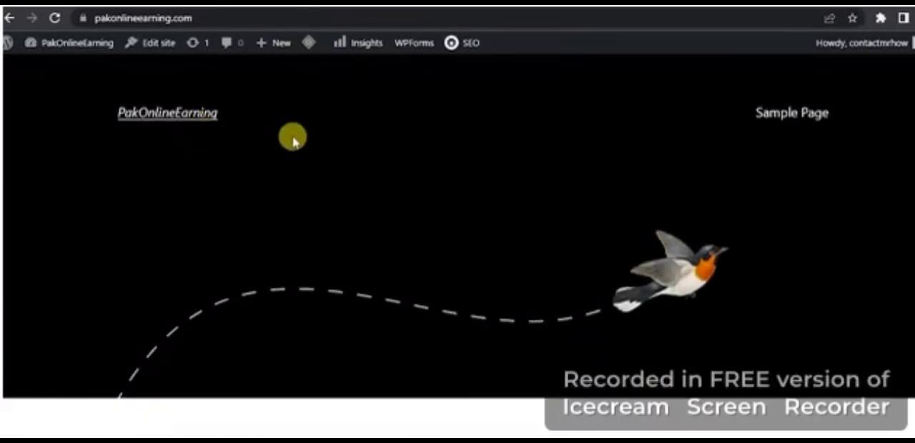
scroll(829, 145, down, 4)
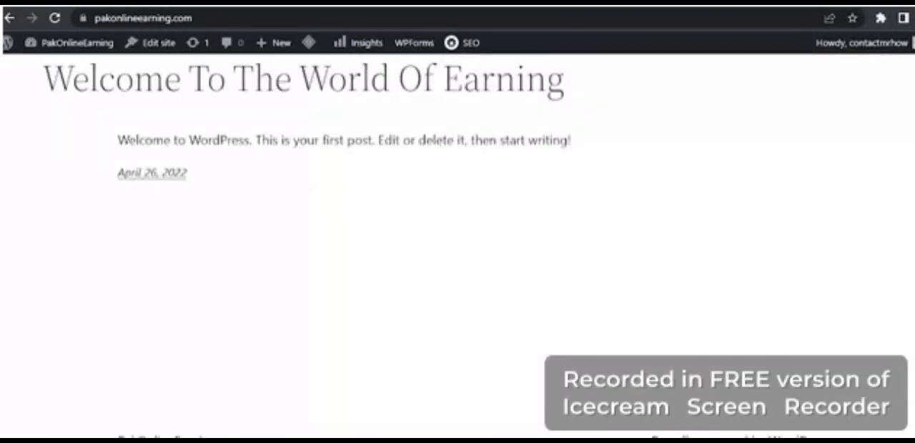
scroll(458, 200, up, 4)
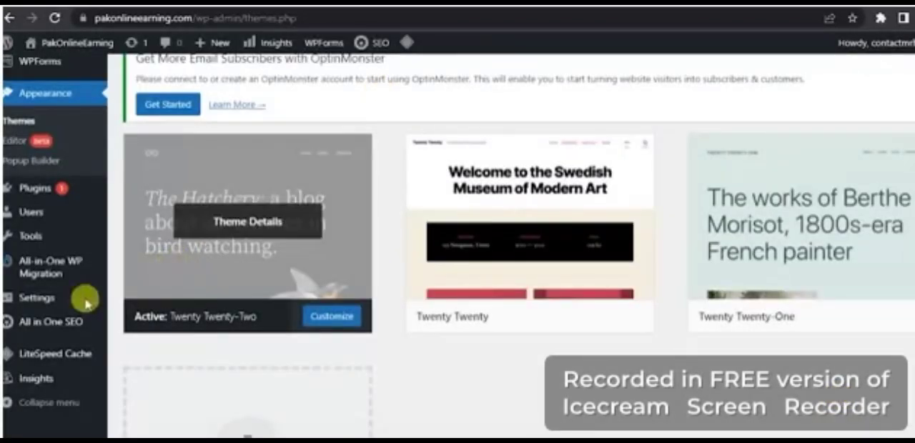
- View the navigation menu on earningadvice.com, and open the list of all pages in the PakOnlineEarning WordPress admin
scroll(519, 245, up, 3)
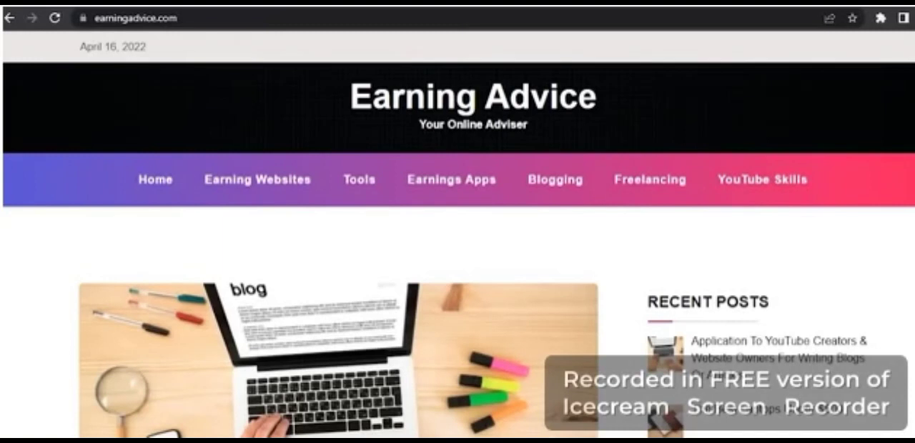
click(516, 3)
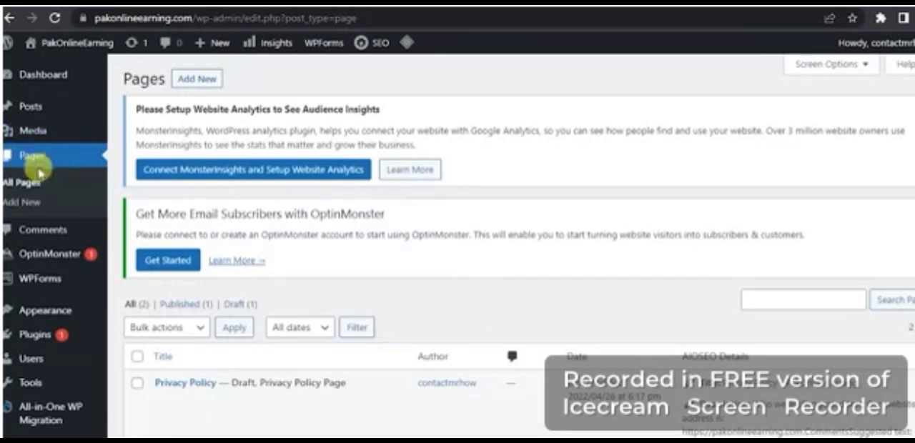
scroll(457, 246, down, 2)
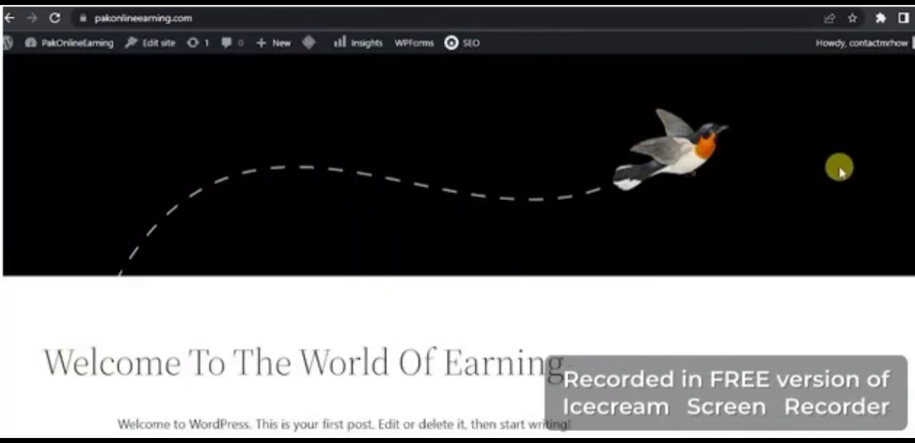
- Open Sample Page from the live PakOnlineEarning site, read through it and compare its navigation with the earningadvice.com menu
scroll(899, 122, up, 2)
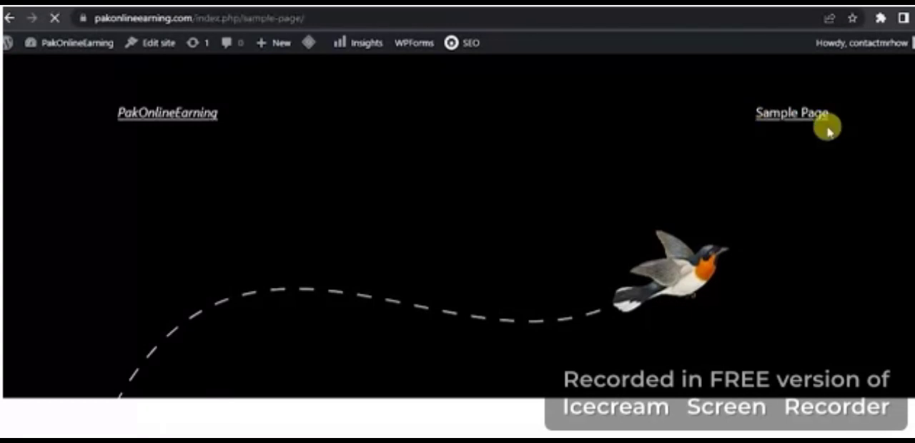
scroll(912, 257, down, 5)
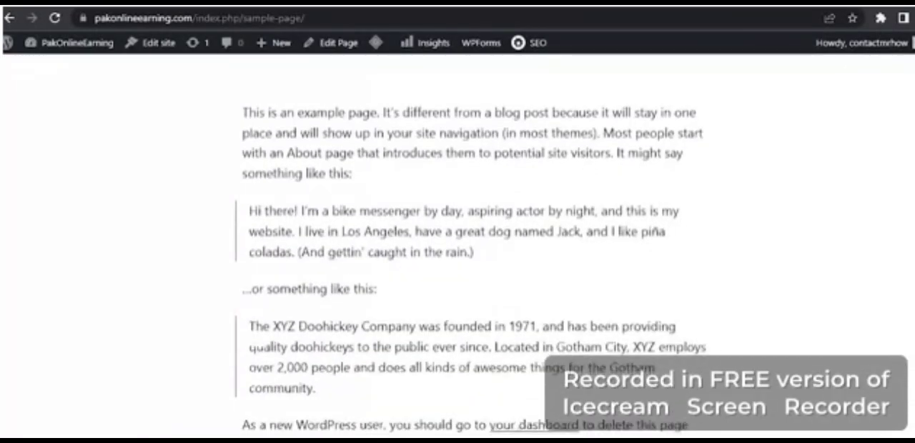
scroll(912, 258, up, 5)
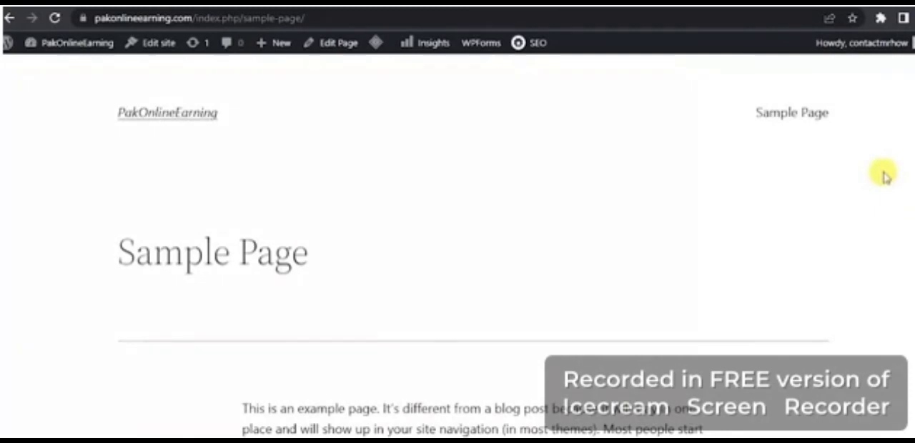
key(ctrl+Tab)
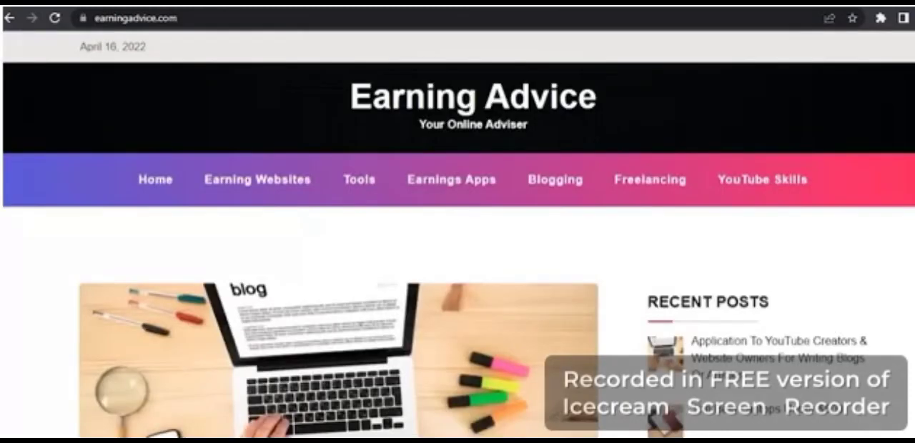
key(ctrl+Tab)
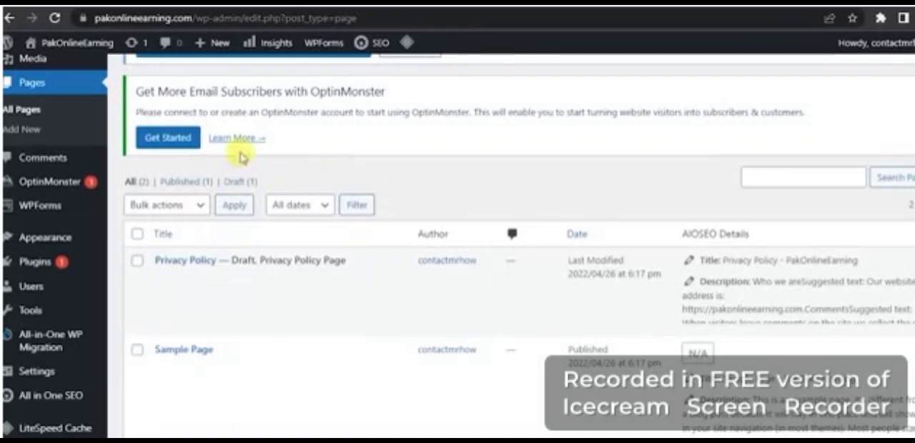
- Add a new page from the WordPress Pages list and go through the block editor's welcome guide to close it
scroll(237, 138, up, 2)
mouse_move(211, 44)
scroll(148, 93, up, 1)
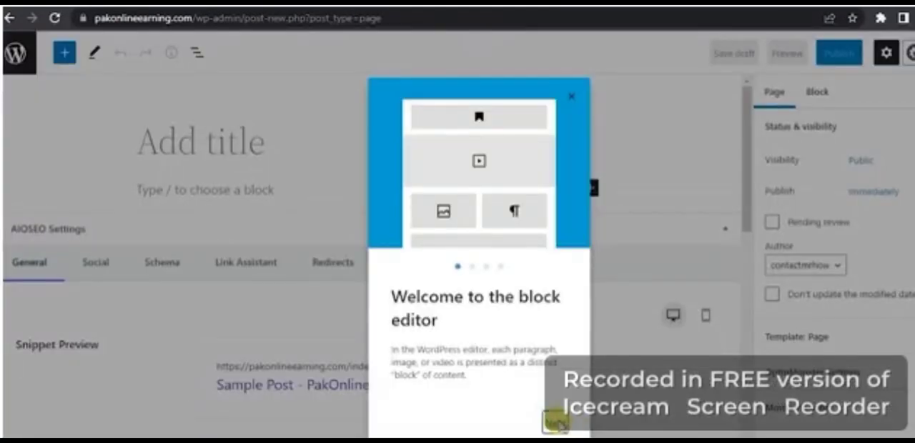
click(556, 423)
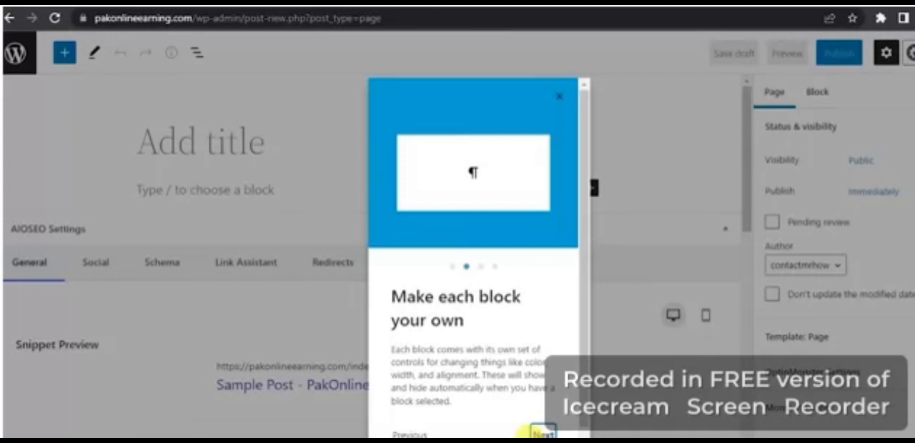
click(556, 423)
click(556, 424)
click(533, 423)
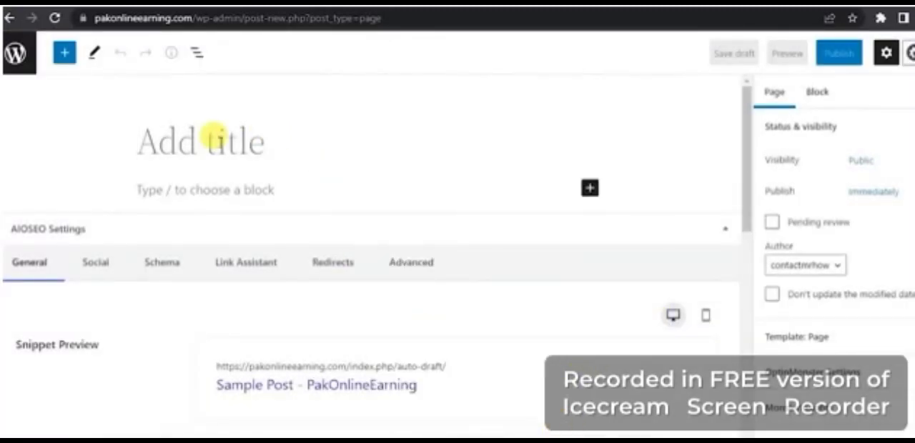
- Title the new page "Freelancing" and publish it
click(212, 135)
text(Freelancing)
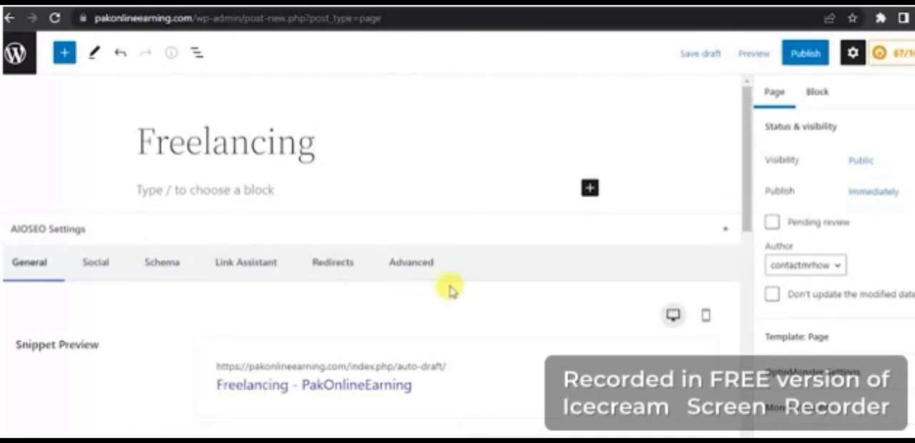
click(800, 56)
click(800, 63)
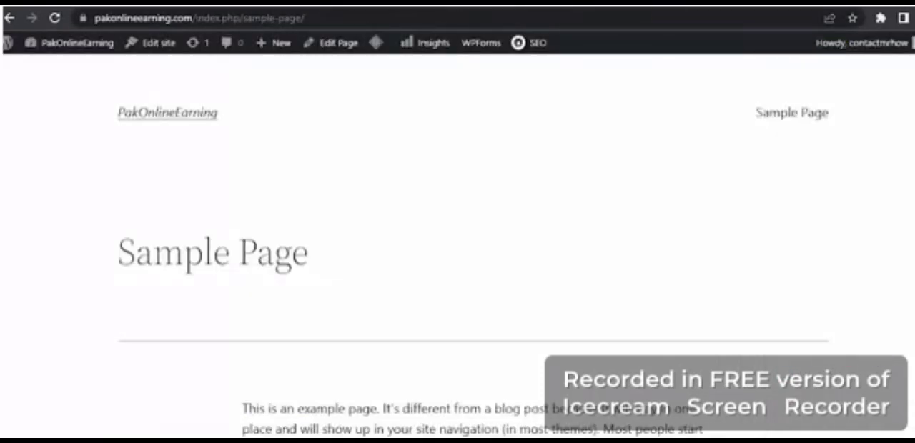
- Load the pakonlineearning.com home page again and compare its navigation menu with the one on earningadvice.com
click(594, 13)
key(Return)
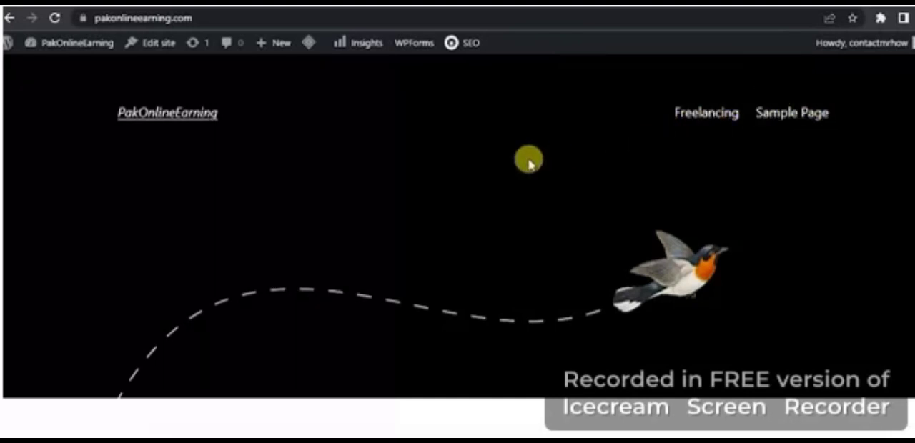
click(552, 6)
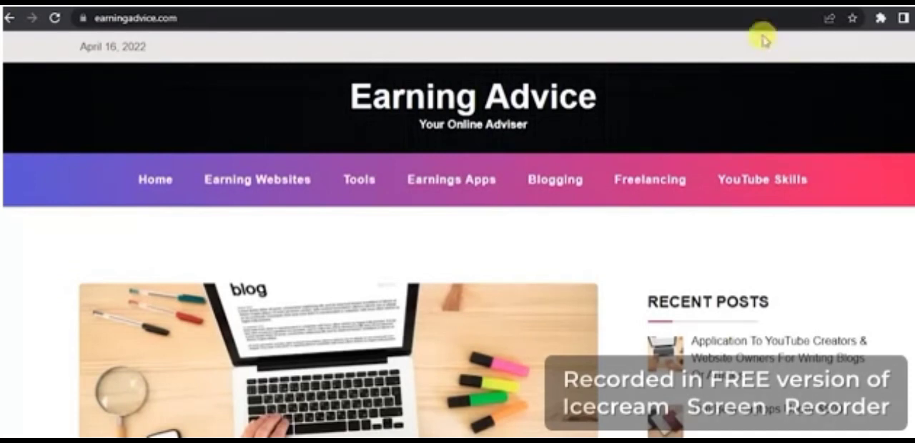
click(742, 5)
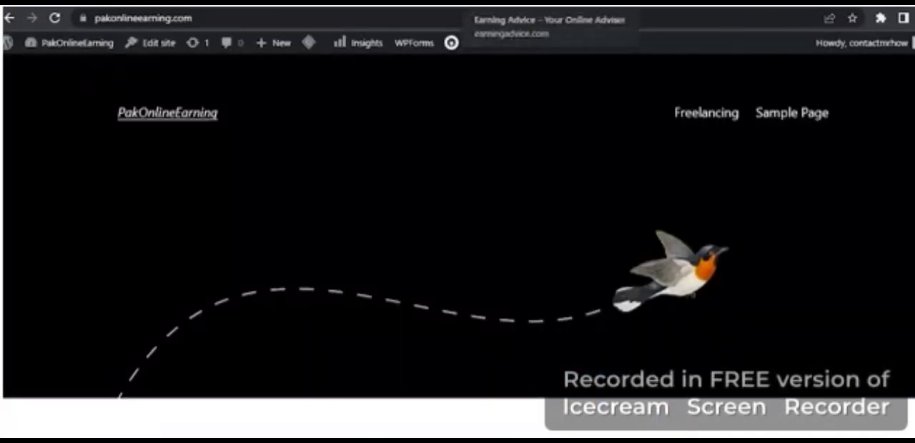
click(540, 3)
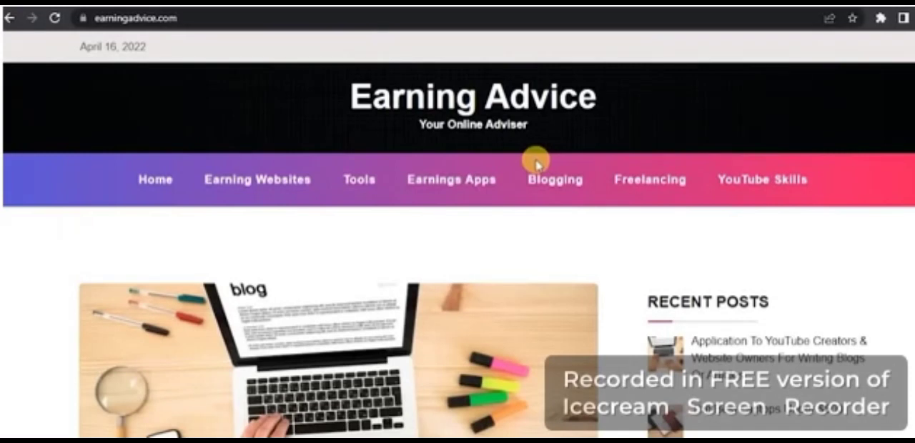
click(672, 3)
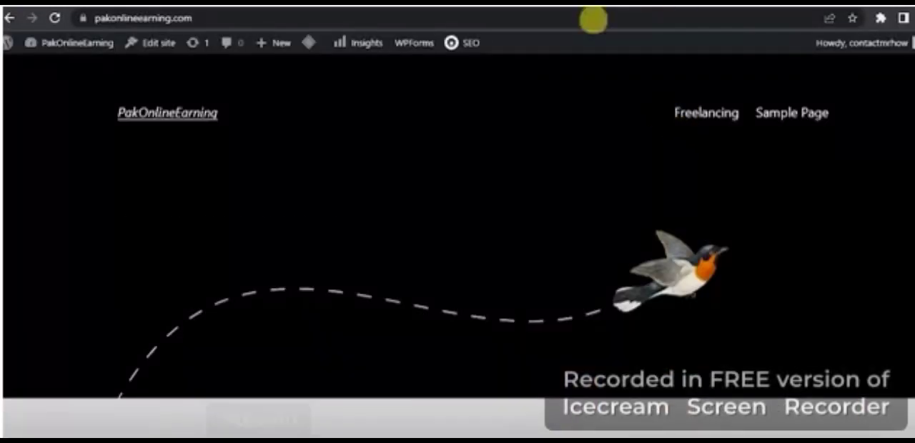
click(545, 3)
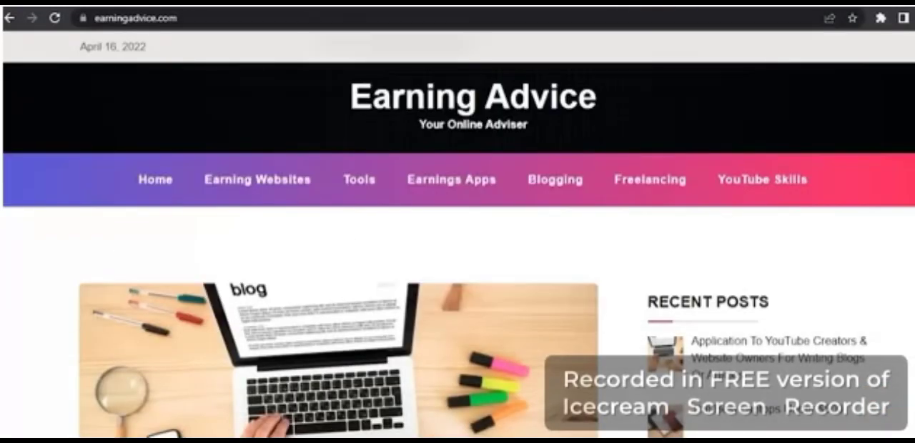
- Switch back to the Freelancing page editor and return to the Pages list in the WordPress admin
click(390, 3)
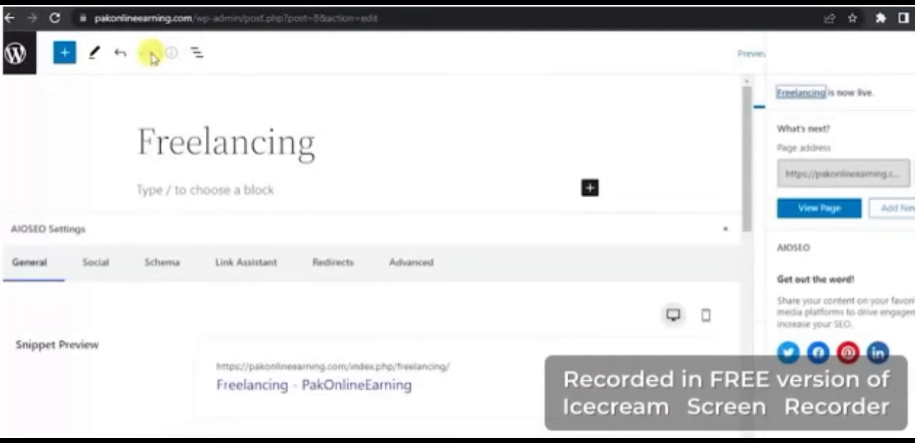
click(10, 18)
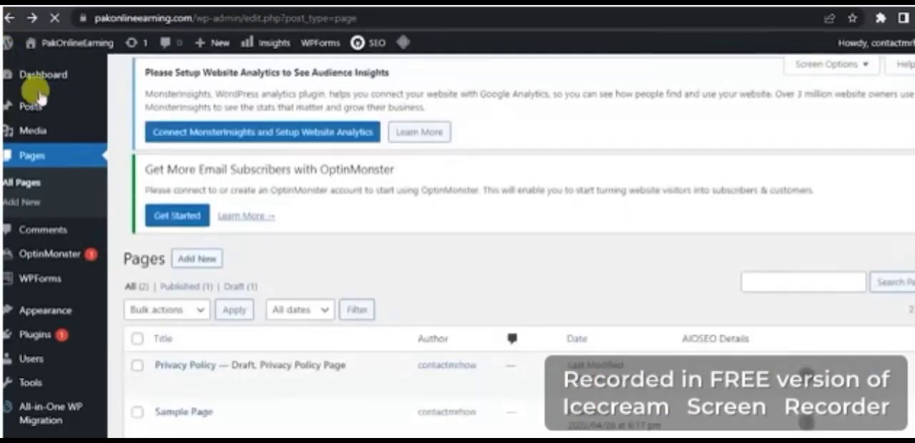
mouse_move(35, 83)
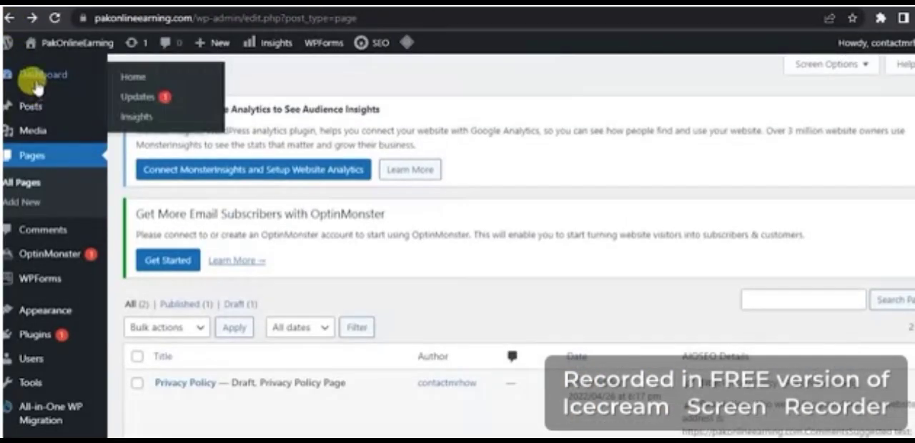
mouse_move(56, 339)
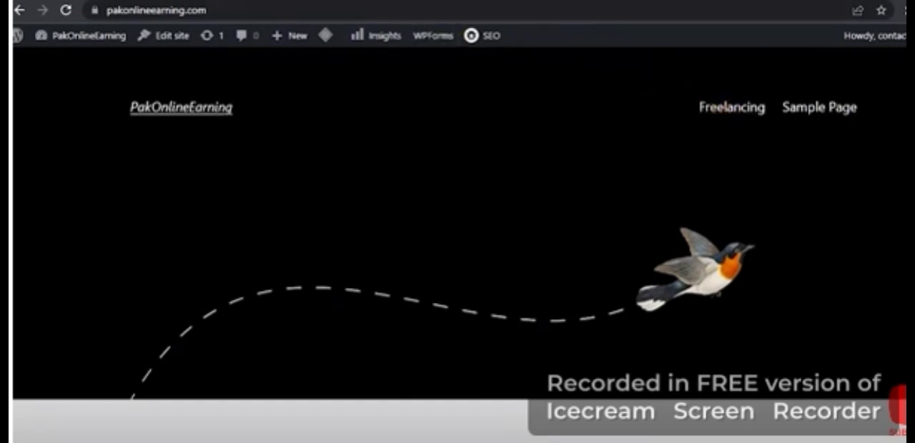
- Switch to the earningadvice.com site and browse its Tools and Blogging category pages down to the blog application article
key(ctrl+Tab)
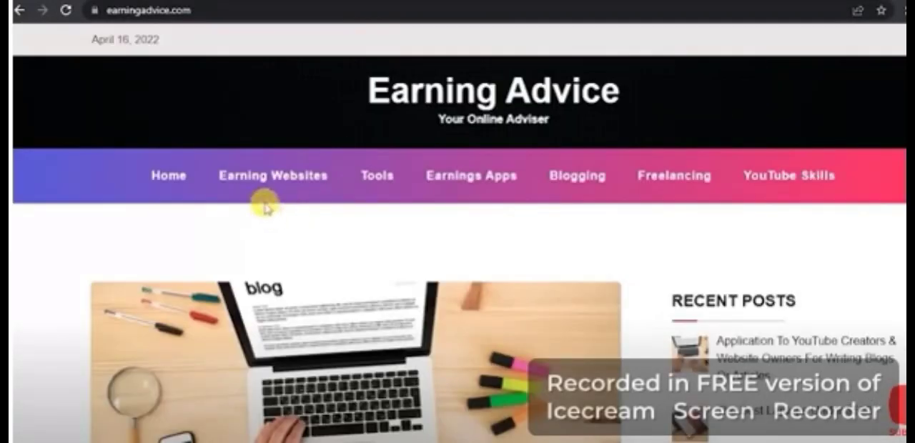
click(373, 184)
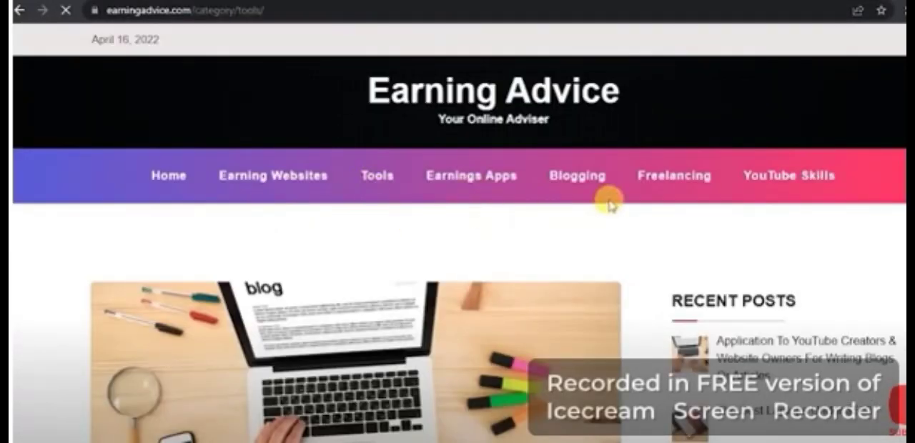
click(448, 187)
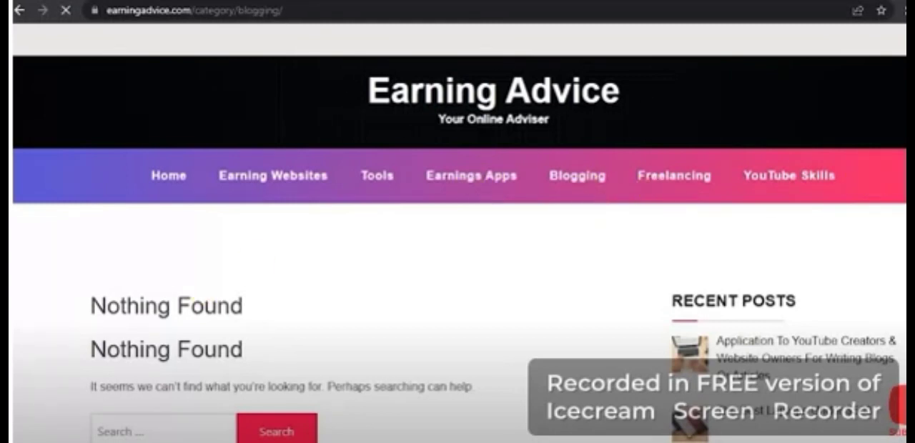
scroll(817, 172, down, 3)
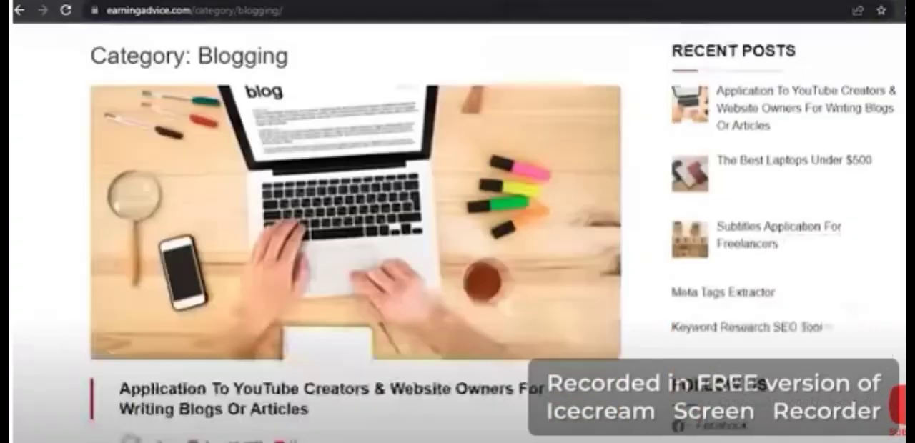
scroll(356, 214, down, 2)
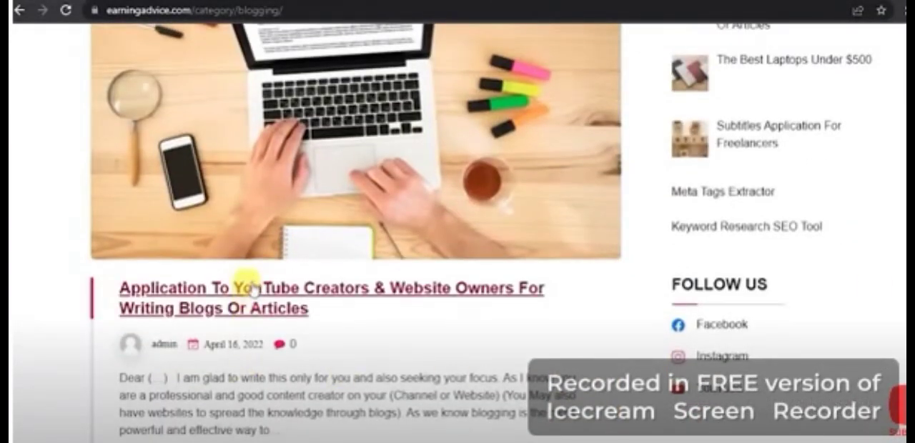
- Open the article "Application To YouTube Creators & Website Owners For Writing Blogs Or Articles" and copy its title into the new post's title
click(250, 297)
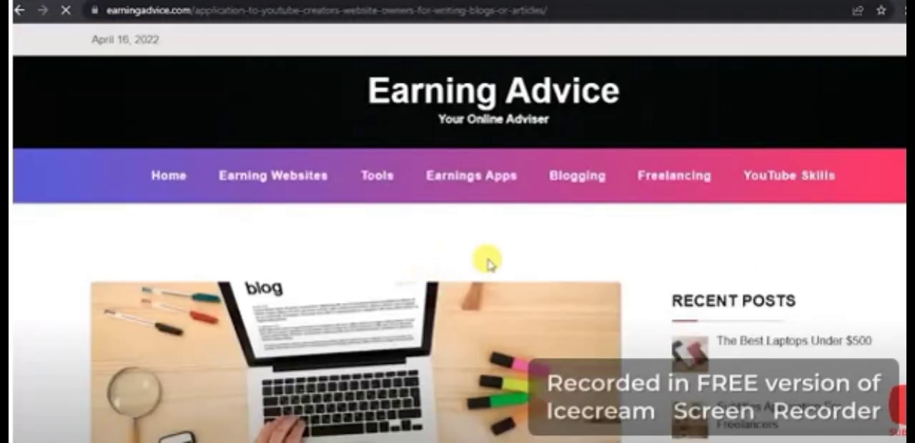
scroll(451, 229, down, 6)
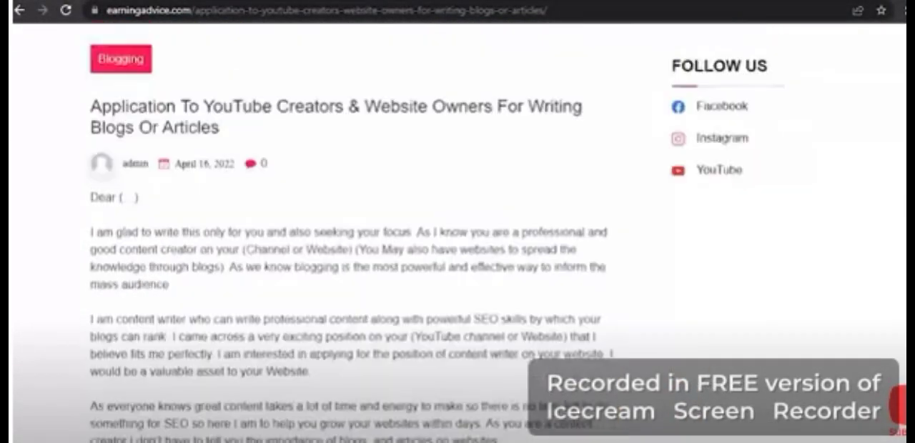
scroll(452, 229, up, 1)
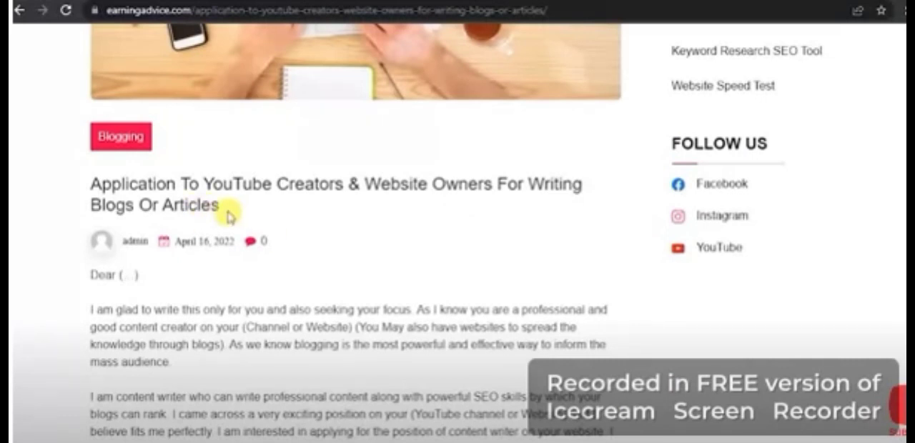
drag(226, 210, 85, 175)
key(ctrl+c)
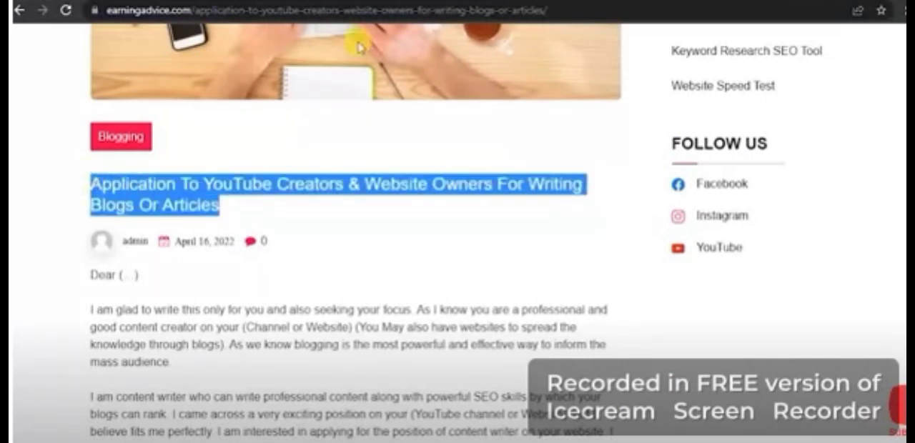
key(ctrl+Tab)
click(312, 130)
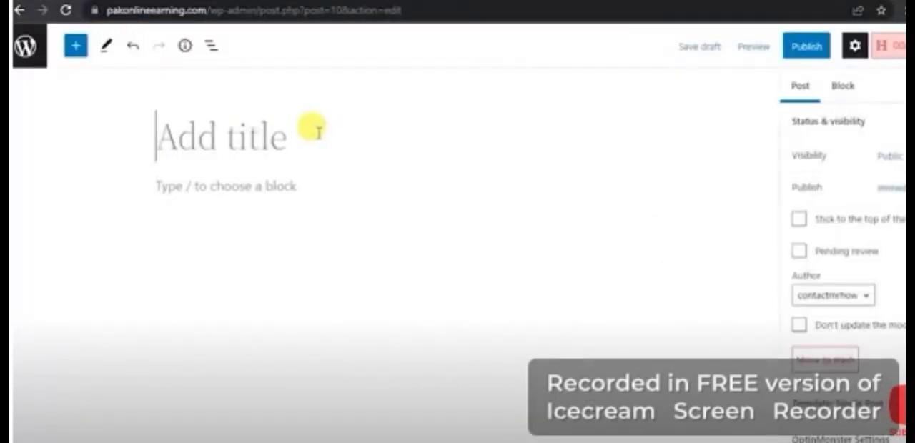
key(ctrl+v)
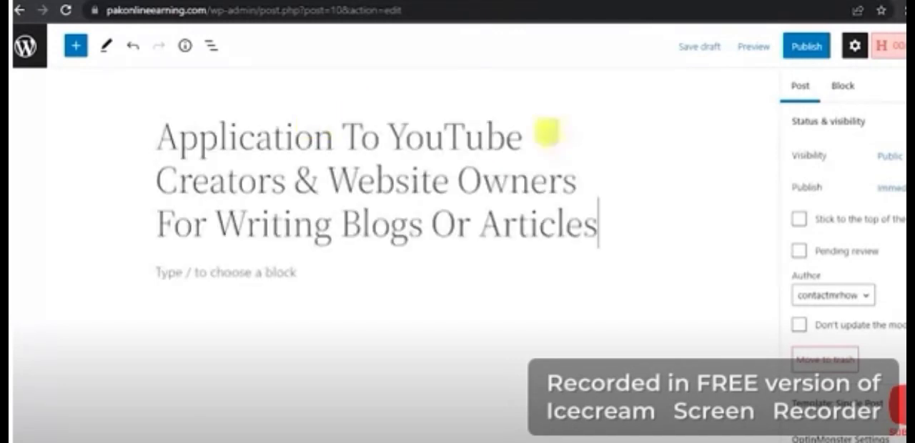
- Copy the article's whole body text, from "Dear (...)" to "(Your Name)", into the content of the new post
key(ctrl+shift+Tab)
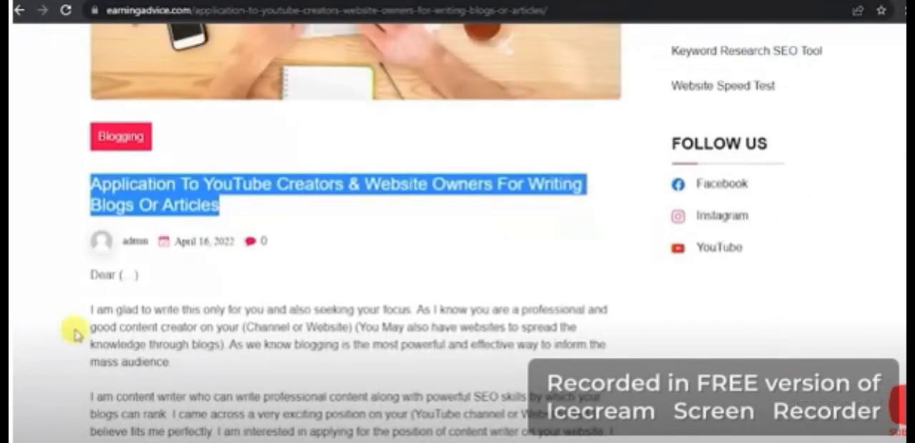
drag(92, 274, 176, 336)
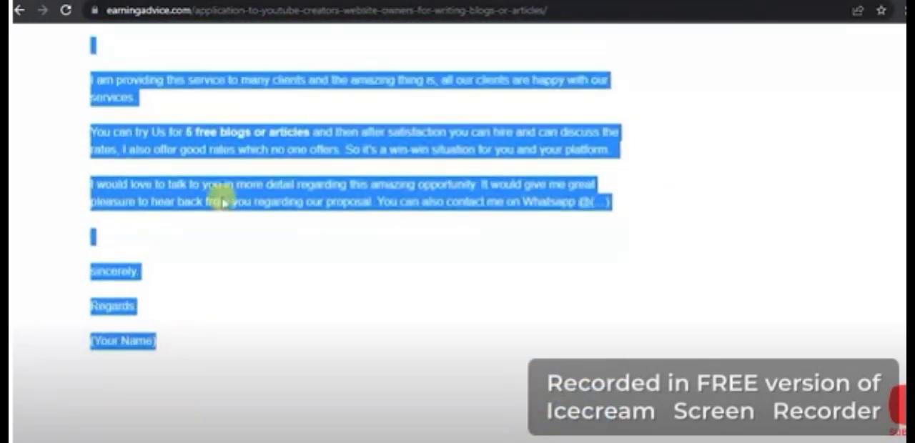
click(338, 1)
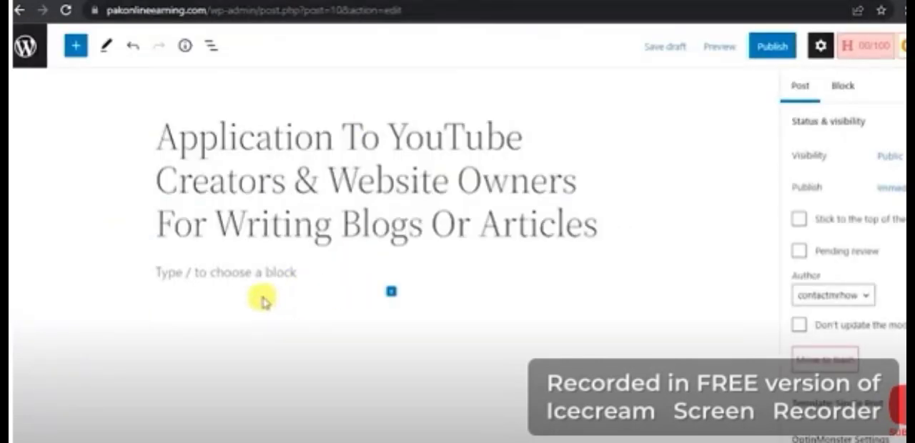
click(250, 273)
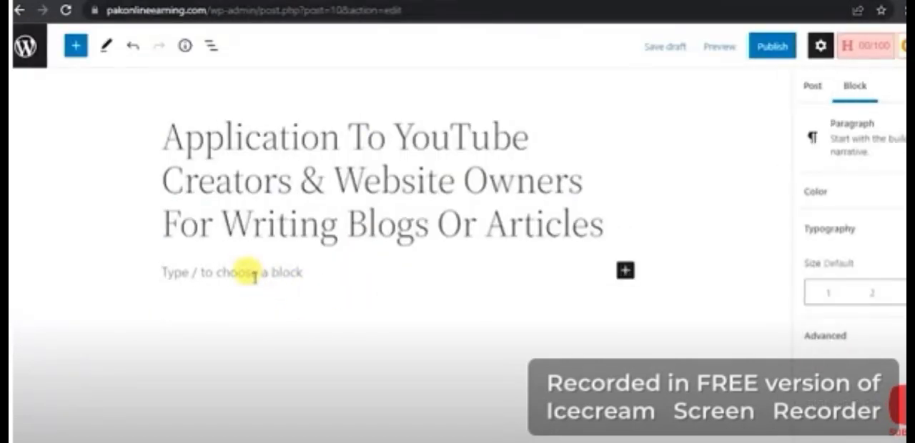
key(ctrl+v)
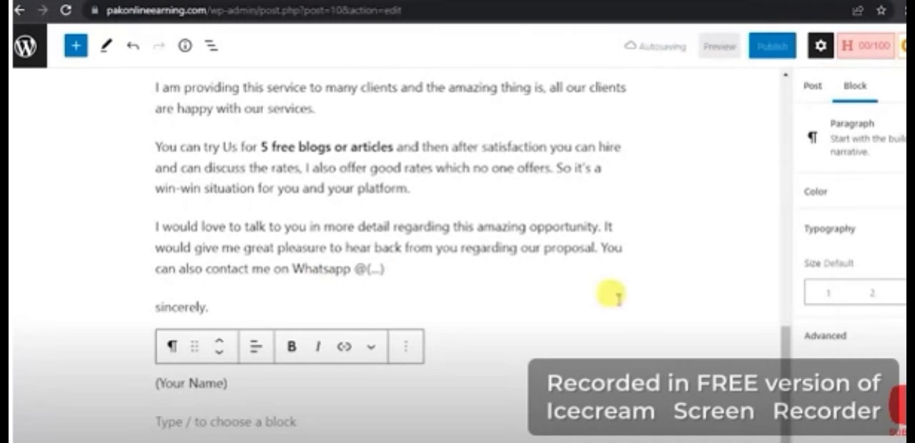
drag(789, 342, 730, 87)
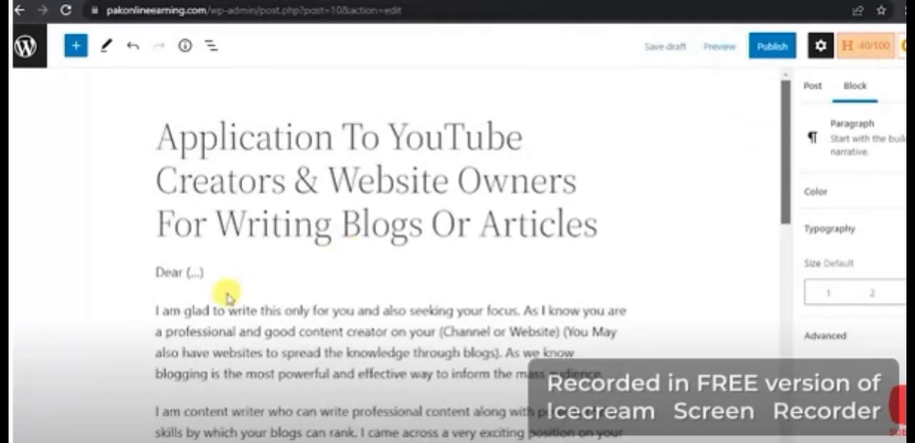
- View the block types that can be inserted above the "Whatever niche" paragraph and close the inserter without adding one
click(386, 353)
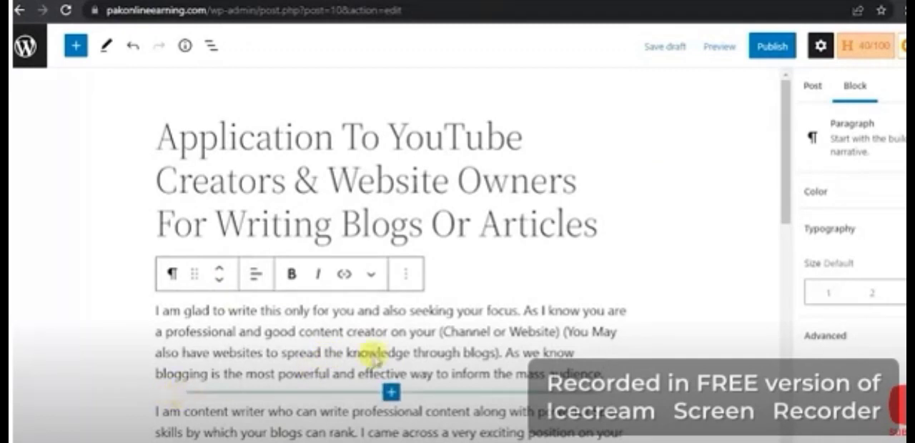
scroll(374, 361, down, 5)
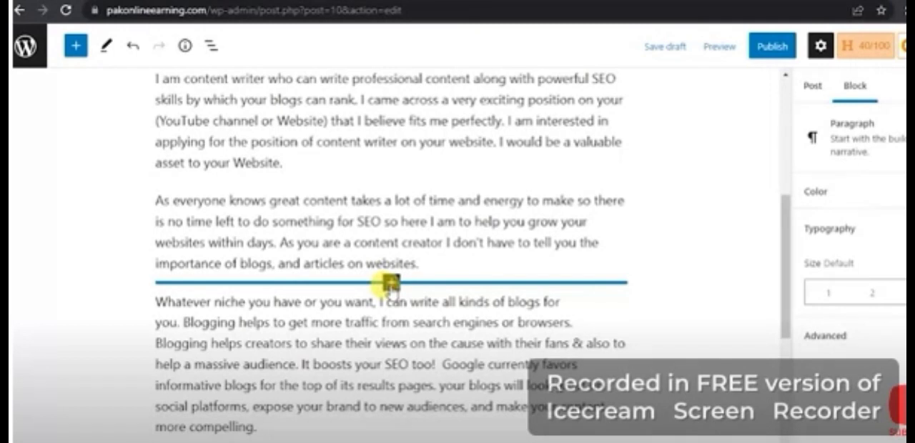
click(390, 283)
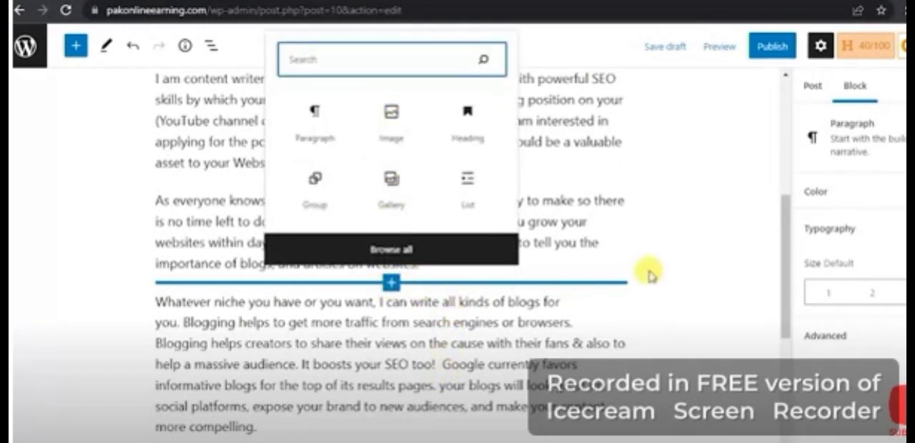
click(637, 245)
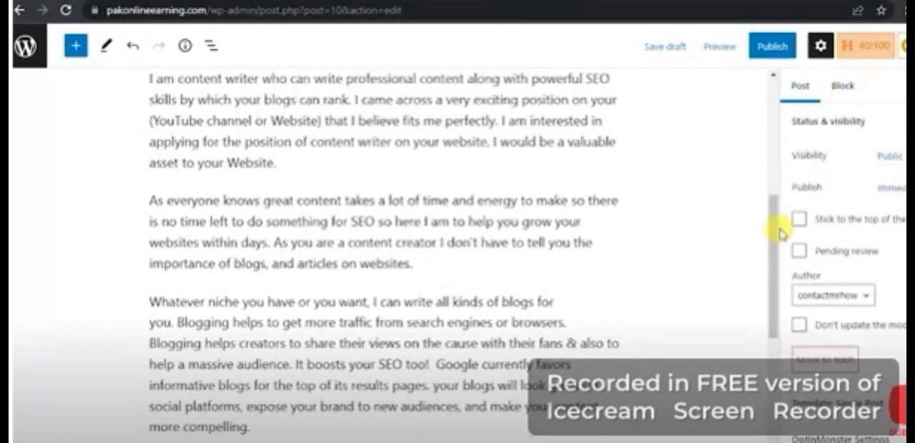
- Look at the post's pre-publish checks, return to the post settings and examine the Tags and Categories sections
click(766, 47)
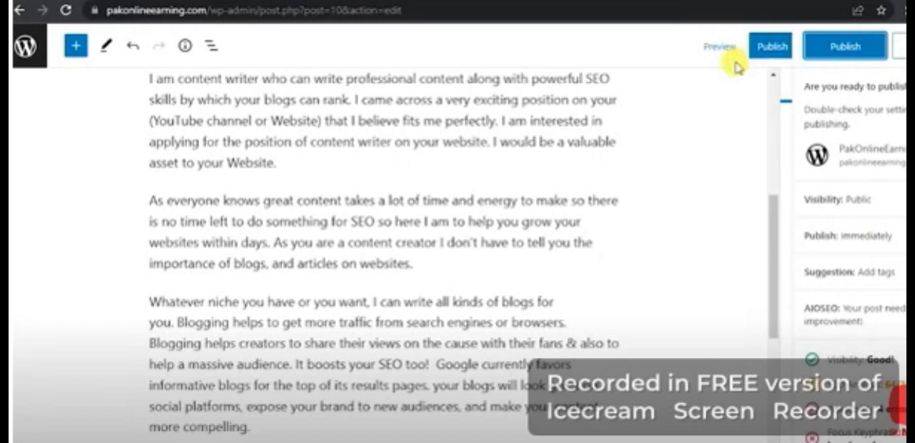
click(849, 47)
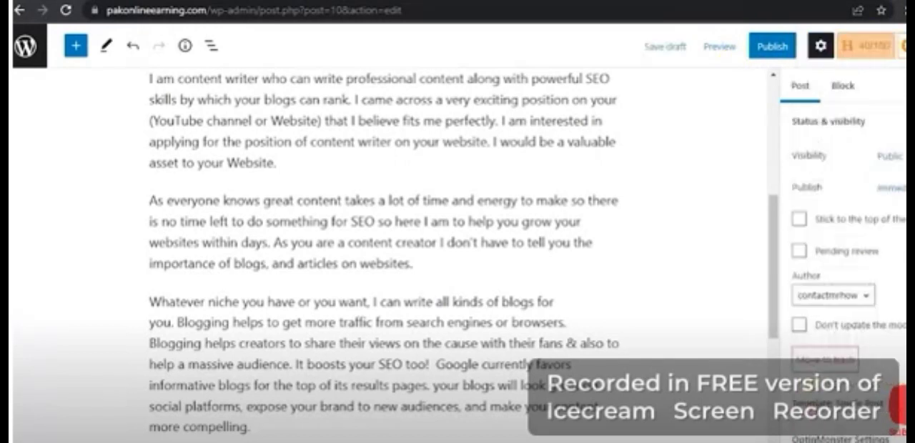
scroll(844, 250, down, 5)
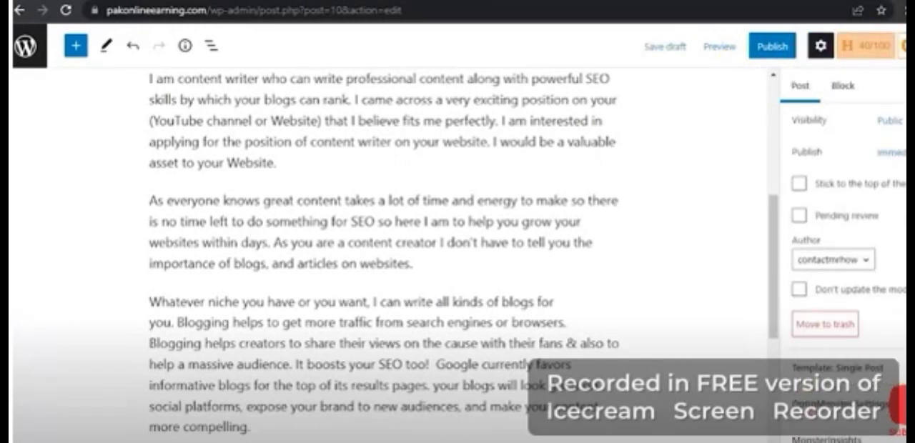
scroll(844, 250, down, 2)
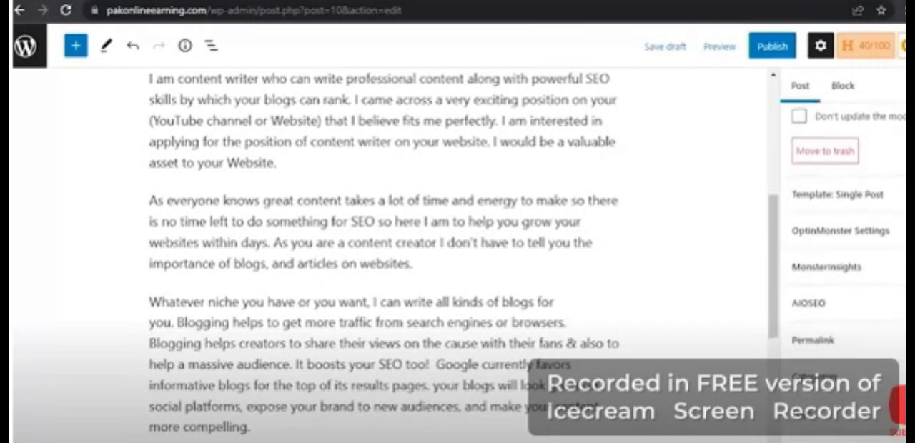
click(800, 356)
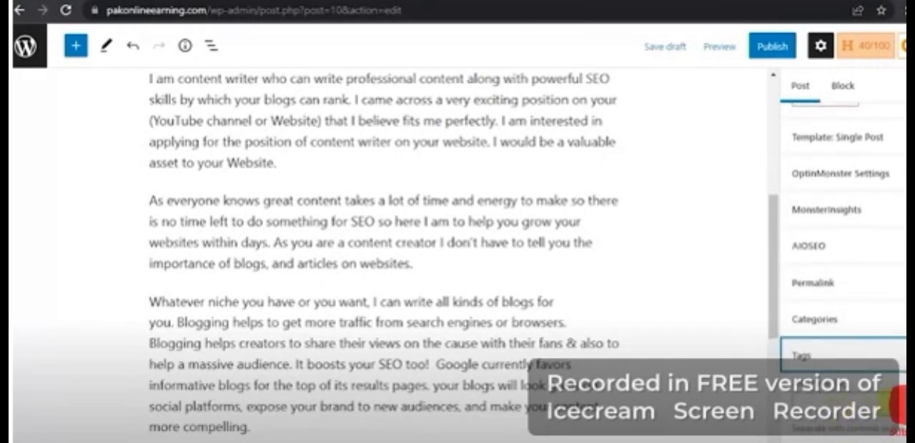
click(801, 355)
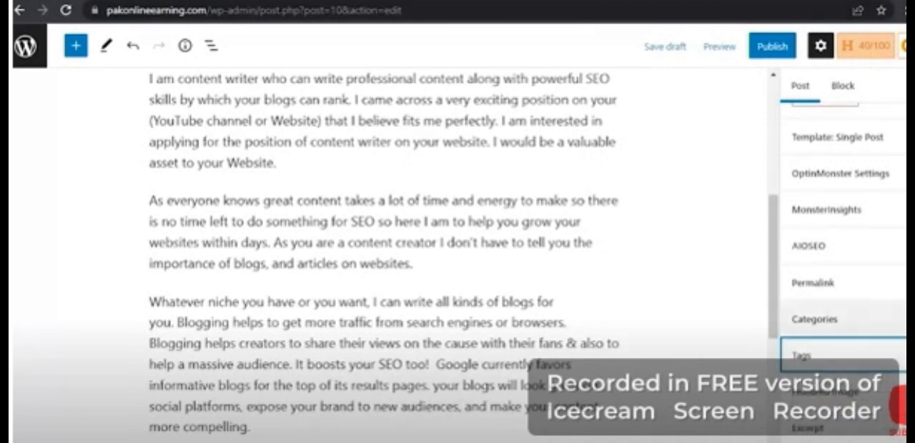
click(815, 319)
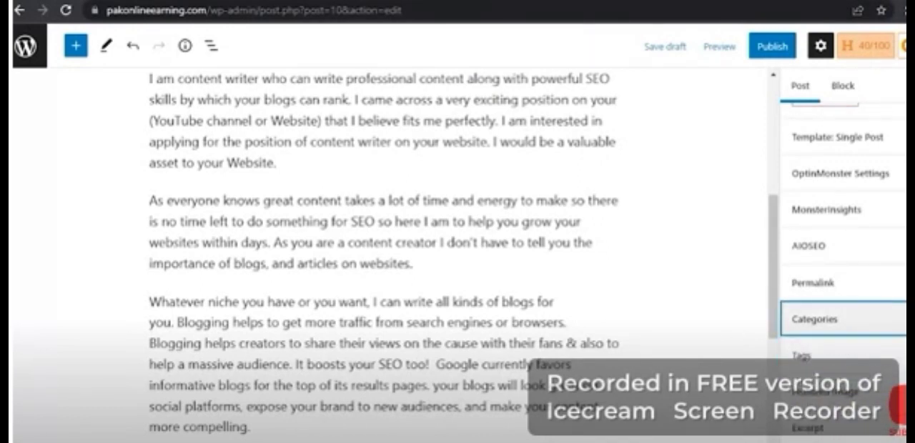
scroll(843, 250, up, 2)
scroll(844, 250, down, 2)
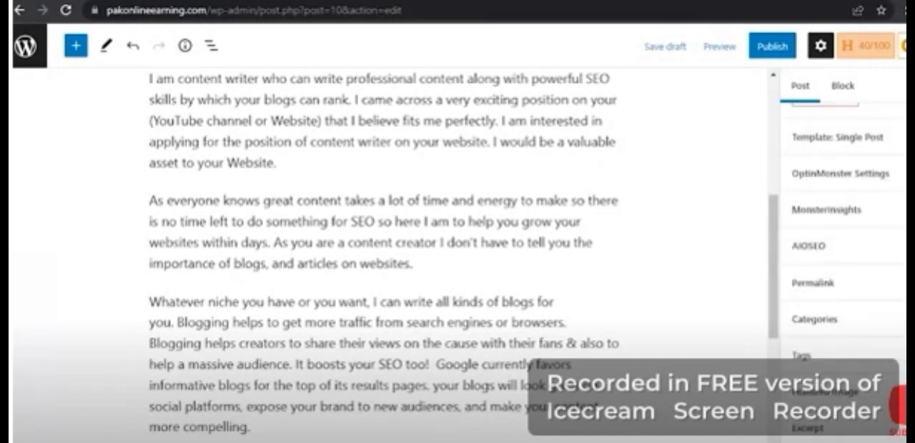
- Expand the post's Featured image section and look back through the rest of the post settings
click(825, 392)
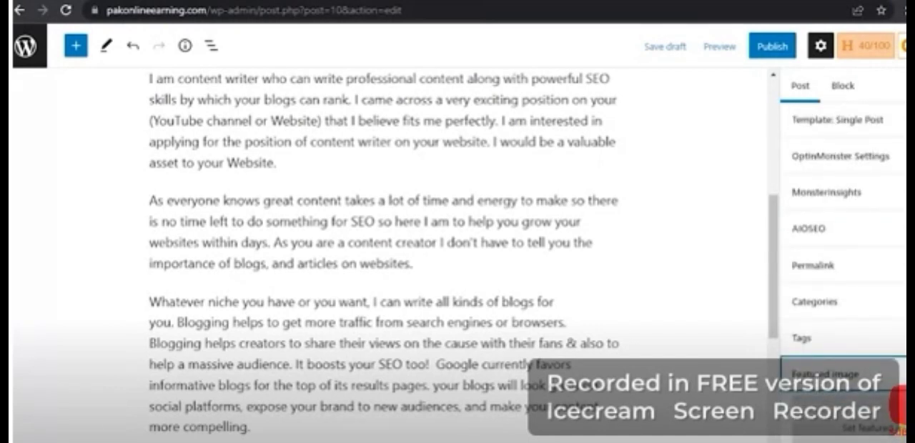
scroll(843, 251, up, 3)
scroll(844, 250, up, 1)
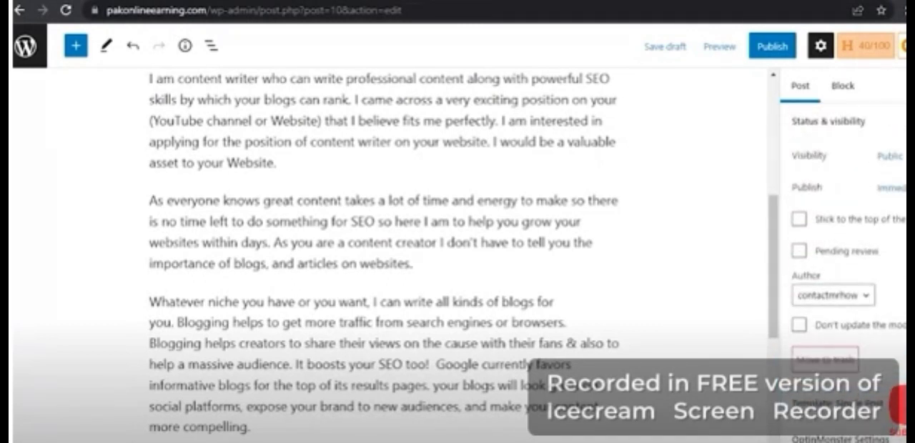
scroll(844, 250, down, 3)
scroll(843, 250, up, 3)
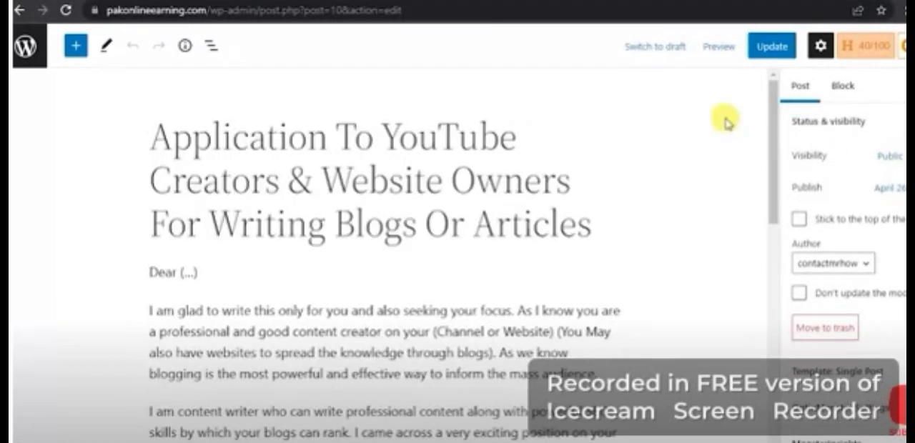
- Expand the Categories section of the post settings and assign the post to the Freelancing category
scroll(792, 169, down, 3)
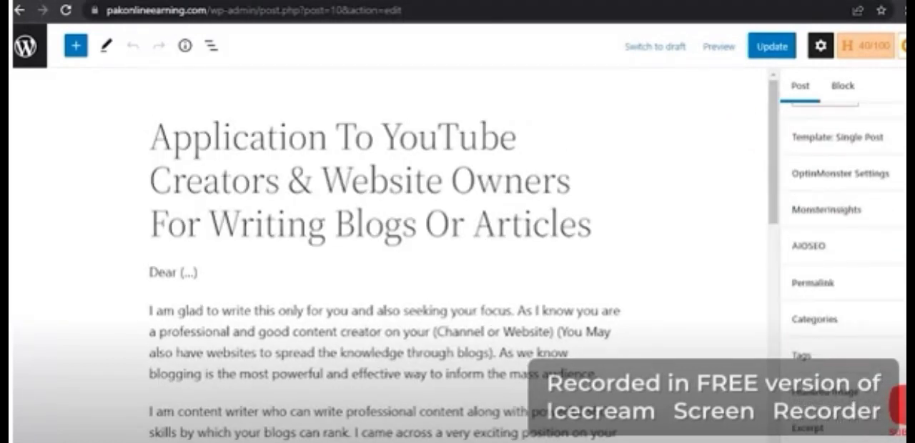
click(815, 319)
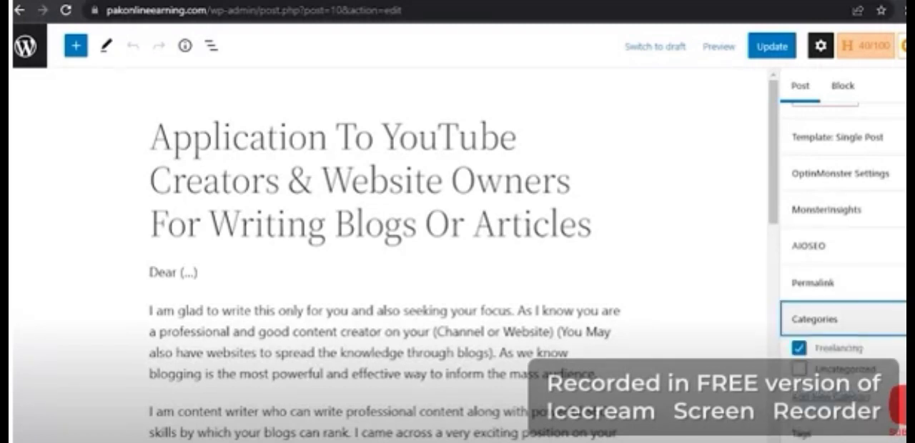
click(798, 348)
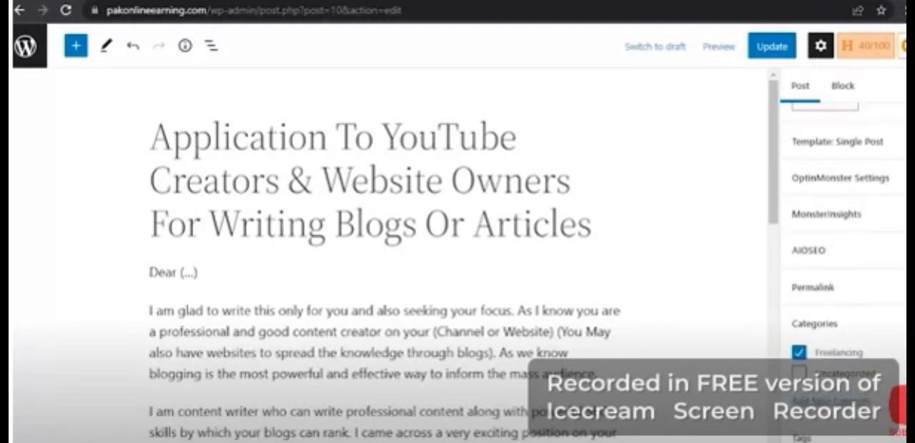
- Save the Freelancing category assignment to the published post and open the live PakOnlineEarning homepage
scroll(843, 215, up, 3)
click(762, 46)
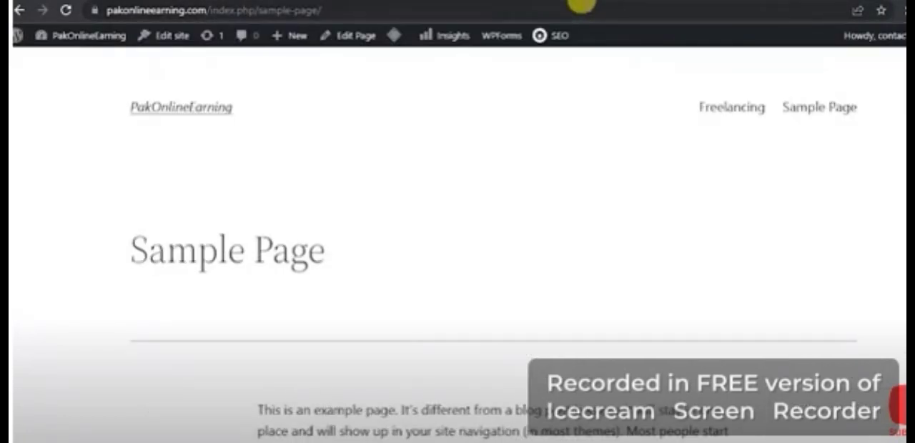
click(580, 8)
click(581, 0)
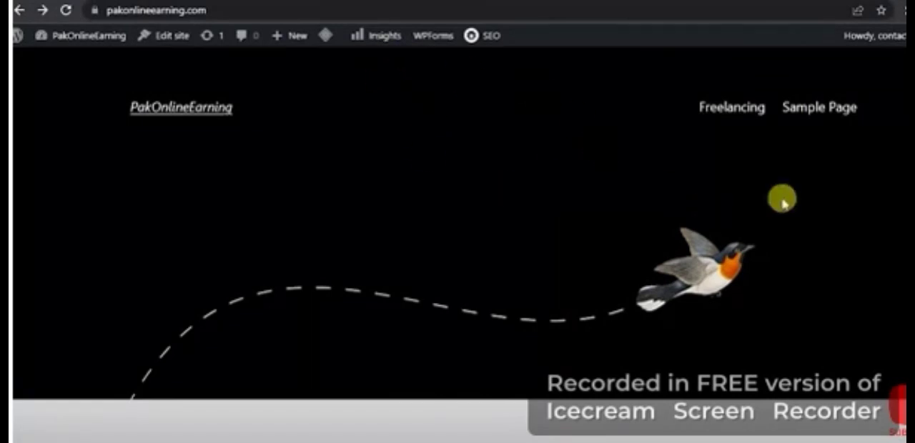
- Examine the published post's excerpt on the homepage, open the full YouTube creators application post and view its content
scroll(779, 198, down, 3)
scroll(459, 243, up, 3)
scroll(459, 243, down, 5)
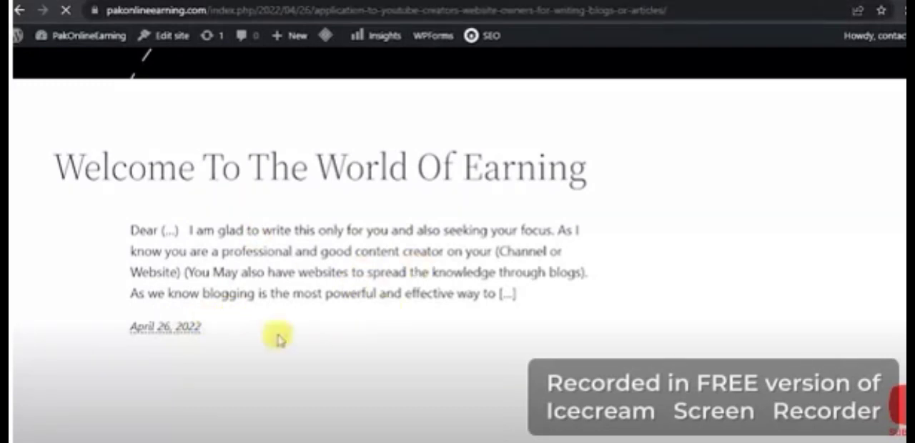
scroll(493, 243, down, 2)
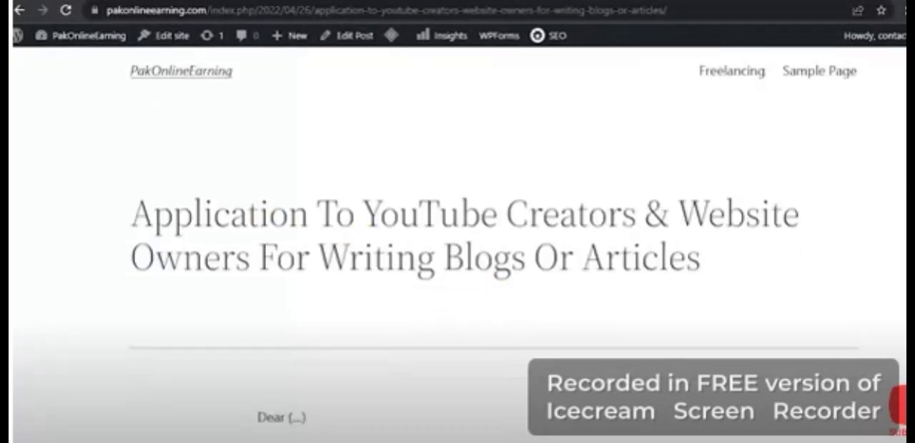
scroll(493, 243, down, 15)
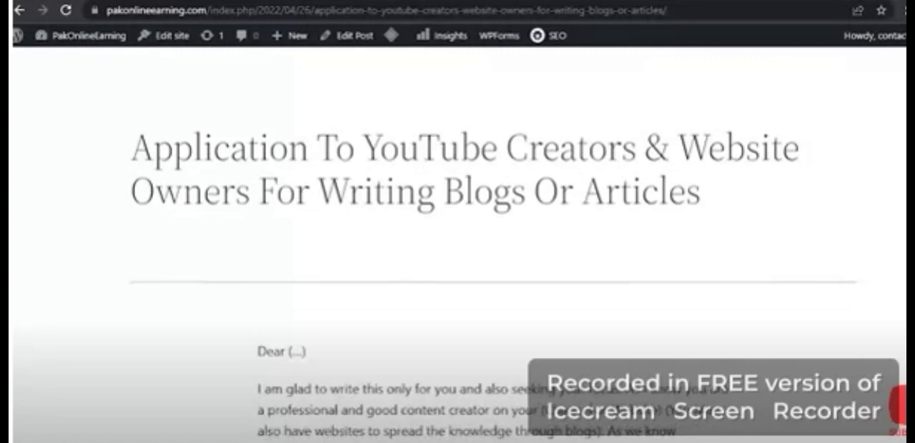
scroll(493, 243, up, 15)
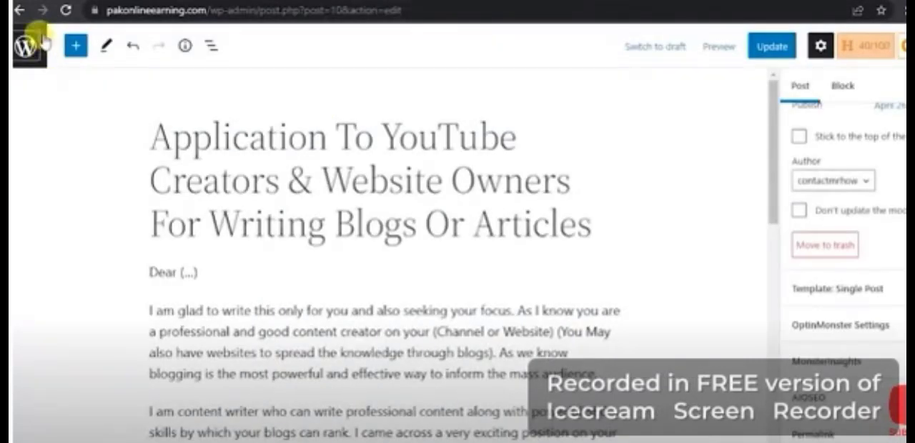
- Leave the post editor and return to the PakOnlineEarning list of all posts
click(20, 11)
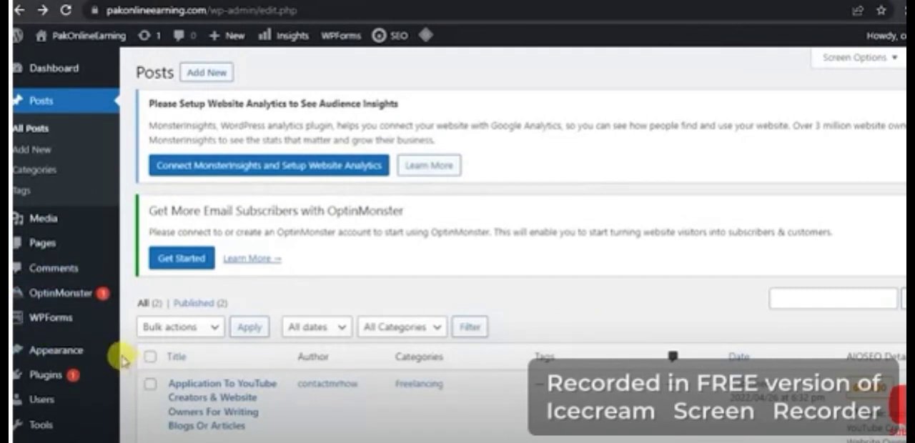
mouse_move(73, 372)
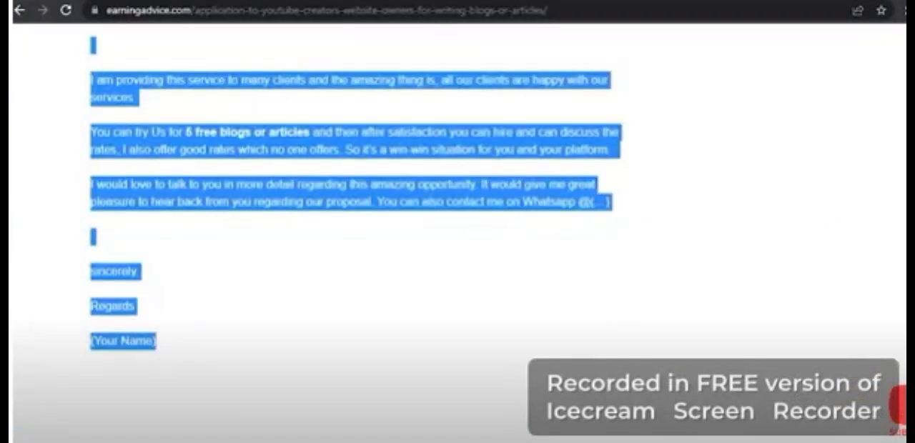
- View the source article on the Earning Advice website, open that site's homepage and examine its layout and posts
scroll(356, 235, down, 5)
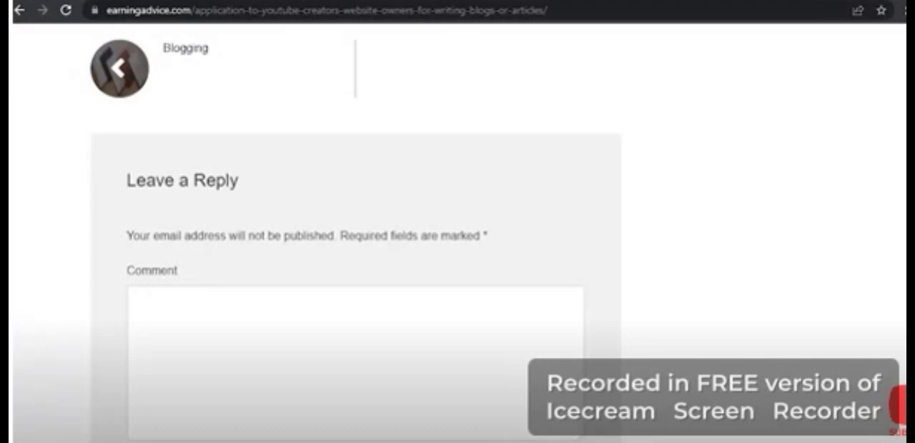
scroll(459, 234, up, 15)
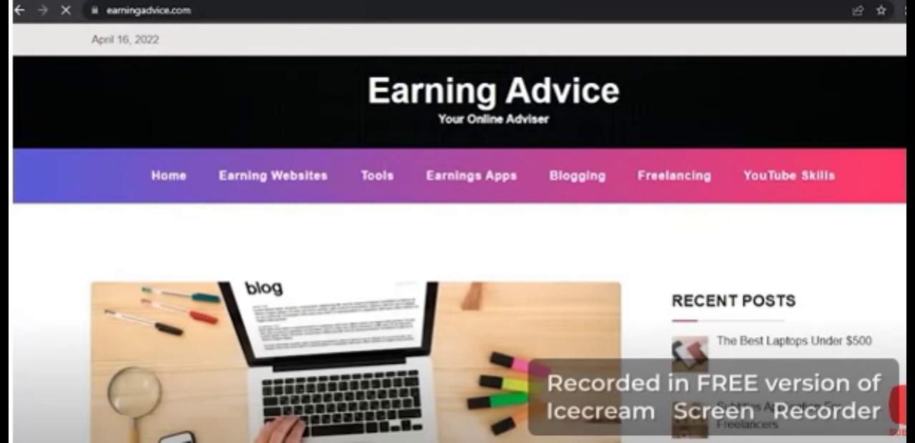
scroll(458, 236, down, 5)
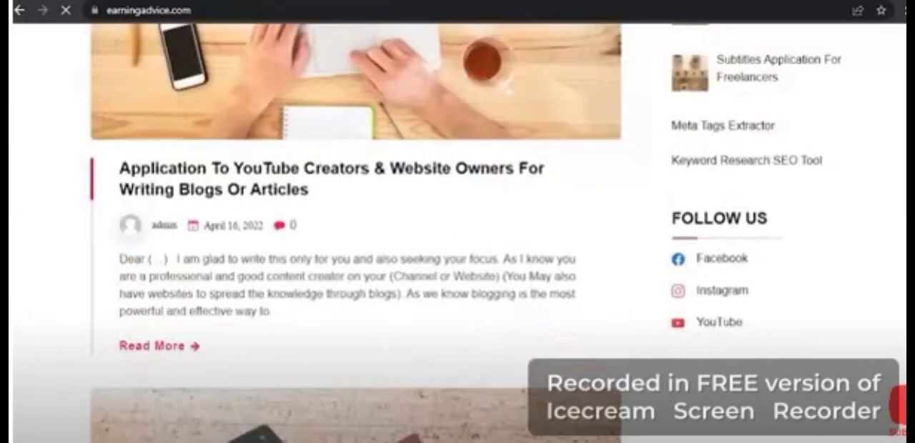
scroll(458, 236, down, 15)
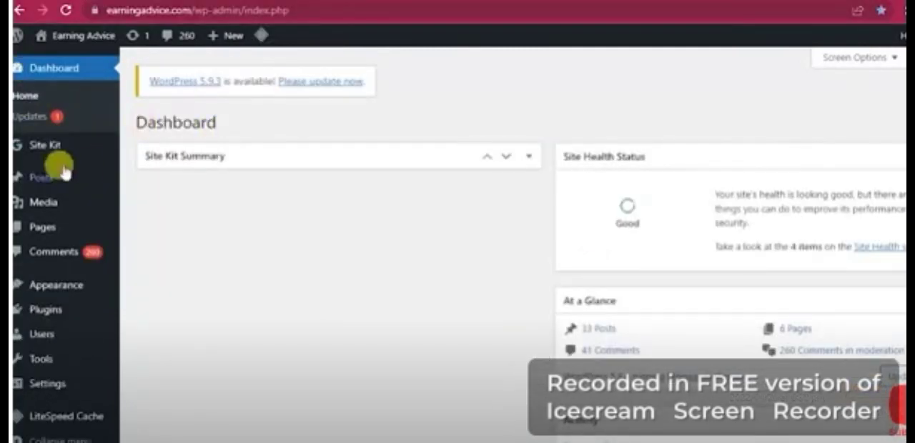
- Open the list of all posts in the Earning Advice dashboard and look through its entries
mouse_move(43, 188)
click(198, 225)
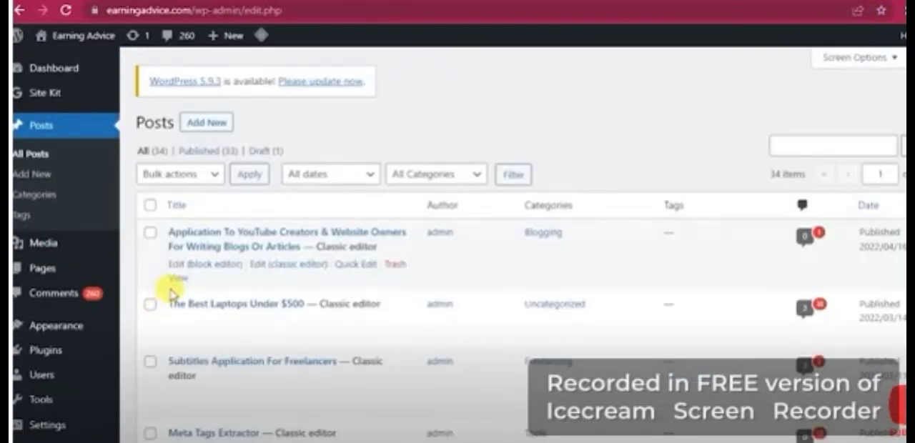
scroll(882, 138, down, 5)
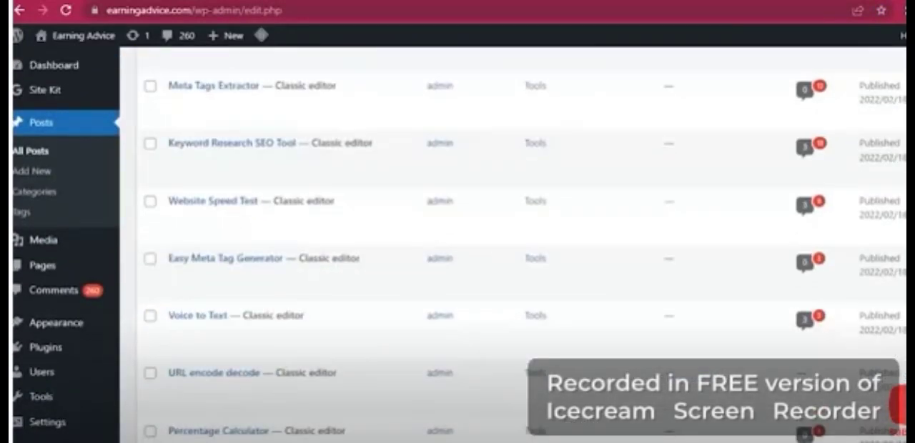
- View the Plugins and Appearance options of the Earning Advice dashboard and open its Themes page
mouse_move(69, 350)
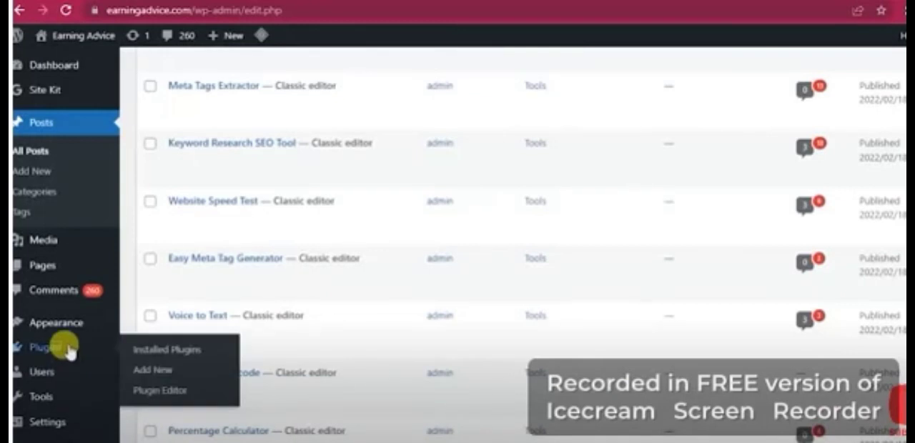
mouse_move(73, 330)
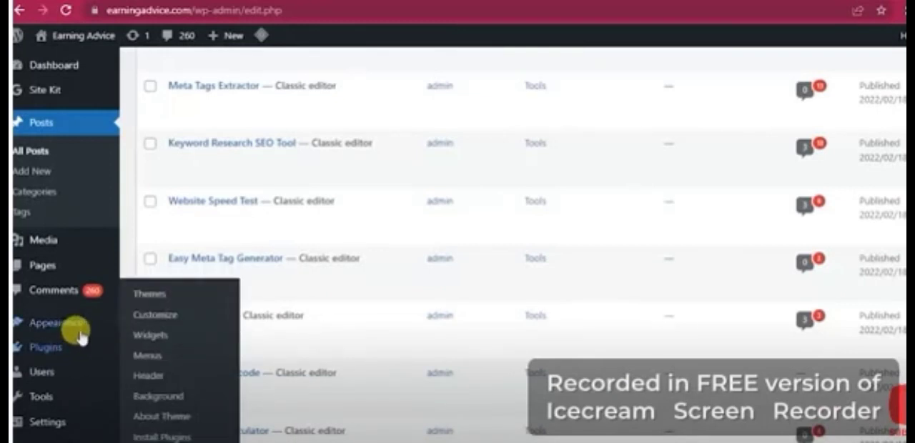
click(184, 300)
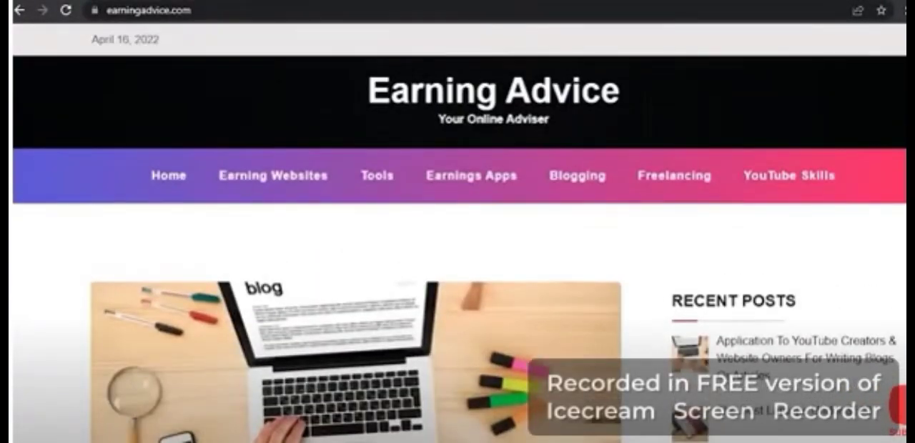
- Look through the Earning Advice homepage, including its header menu, featured posts and recent posts
scroll(806, 133, down, 8)
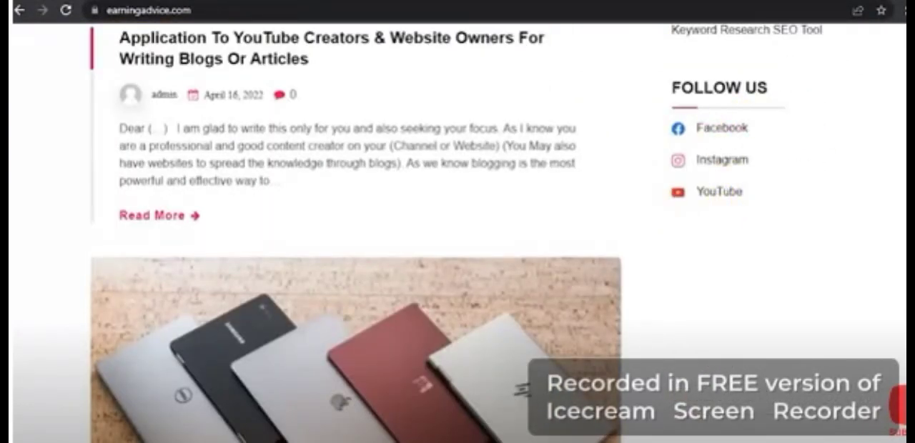
scroll(894, 157, up, 5)
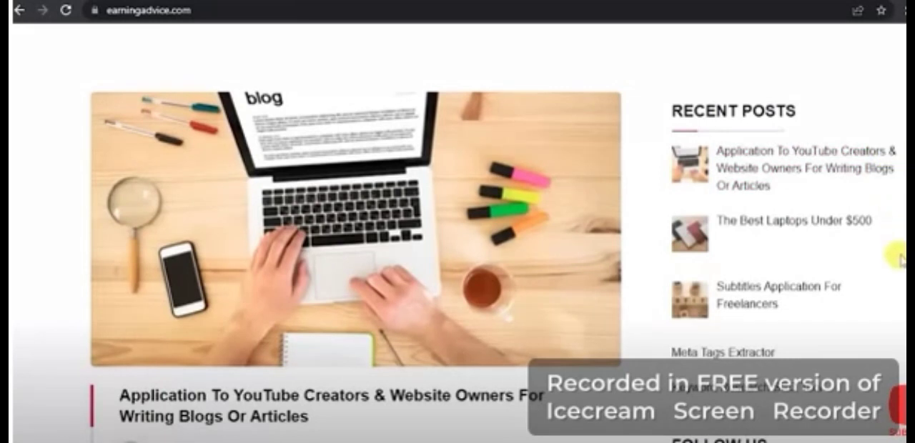
scroll(746, 174, up, 3)
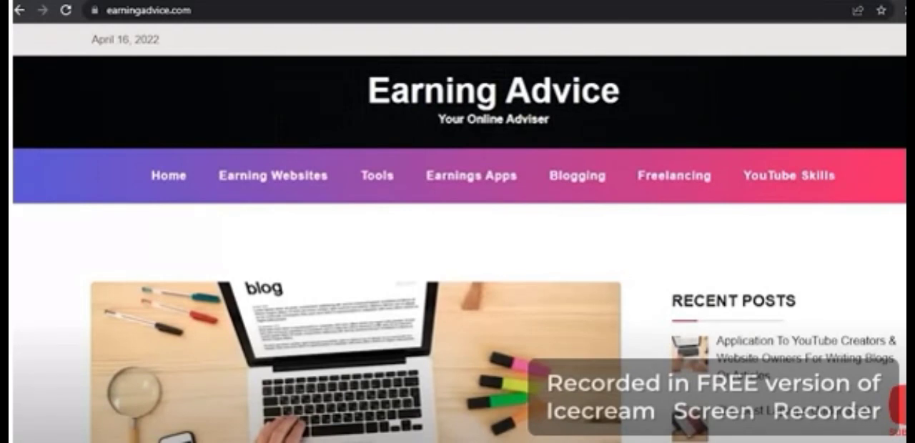
scroll(458, 236, down, 15)
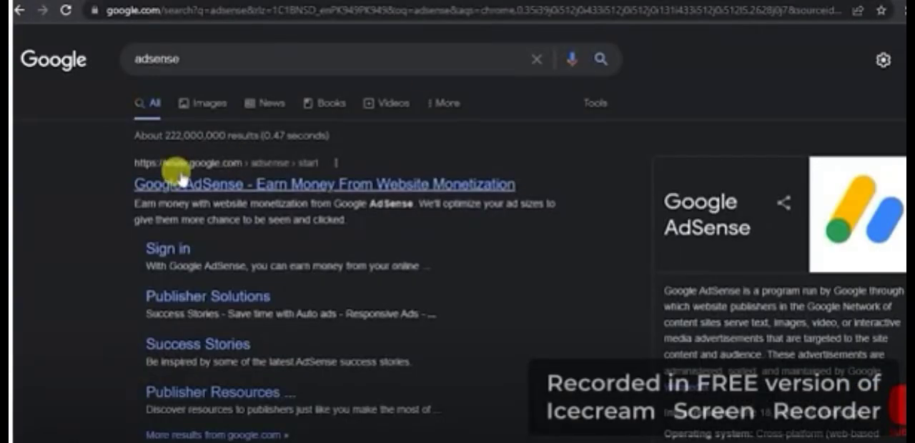
- Open the Google AdSense website from the adsense search results and look through its home page
click(209, 187)
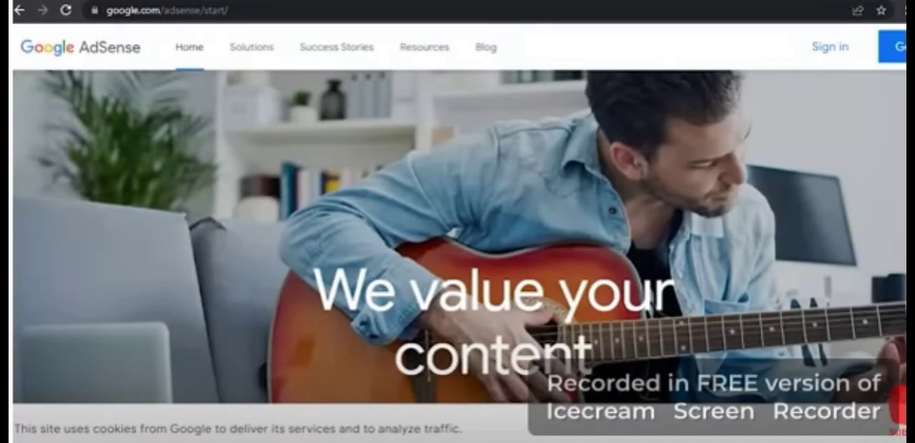
scroll(886, 178, down, 3)
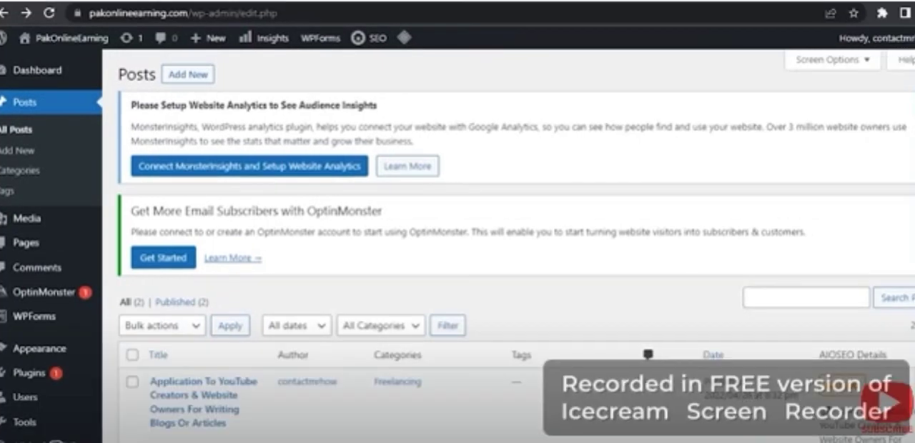
scroll(458, 245, down, 1)
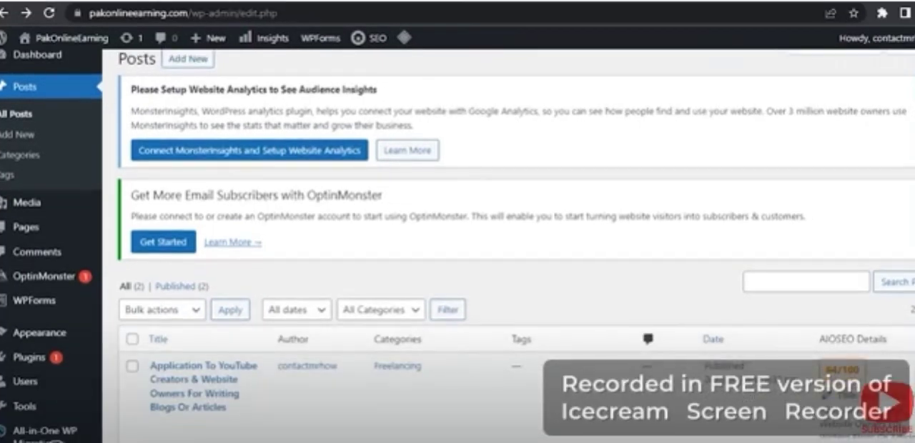